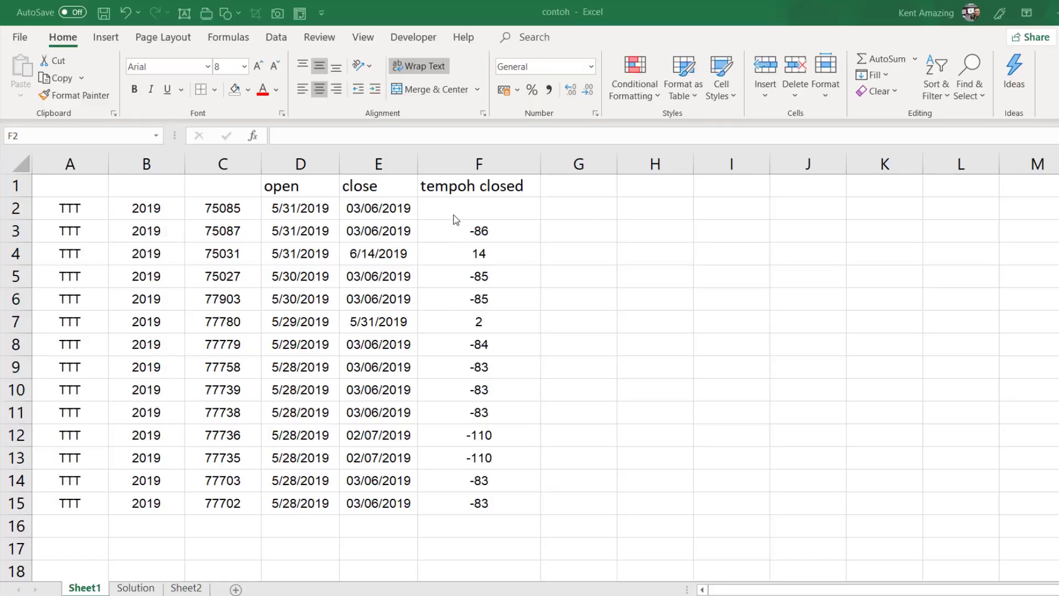
# Enter =E2-D2 in F2 to compute tempoh closed.
pyautogui.click(453, 213)
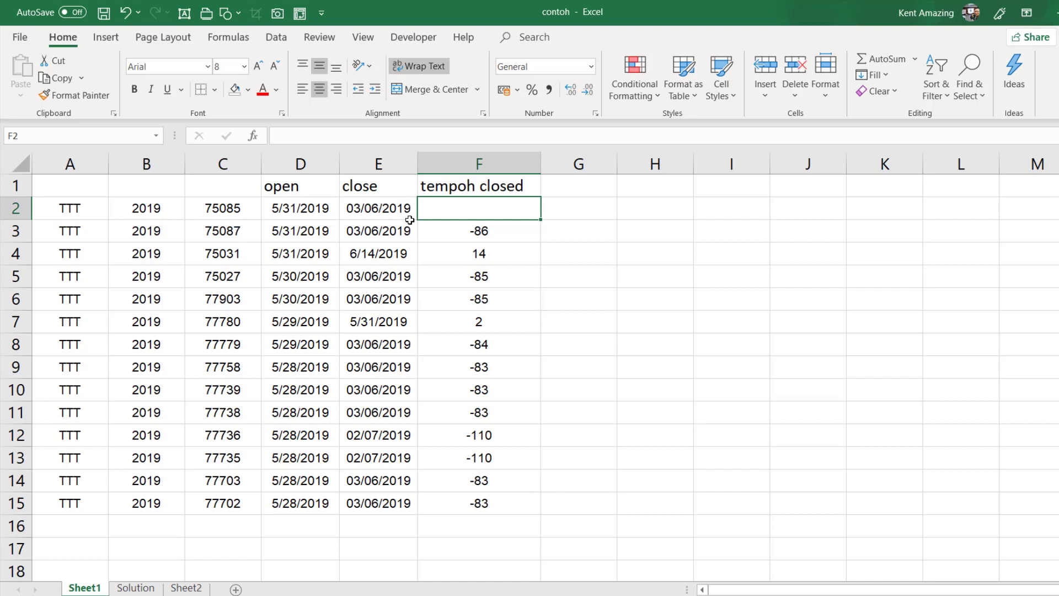
pyautogui.write('=')
pyautogui.click(395, 210)
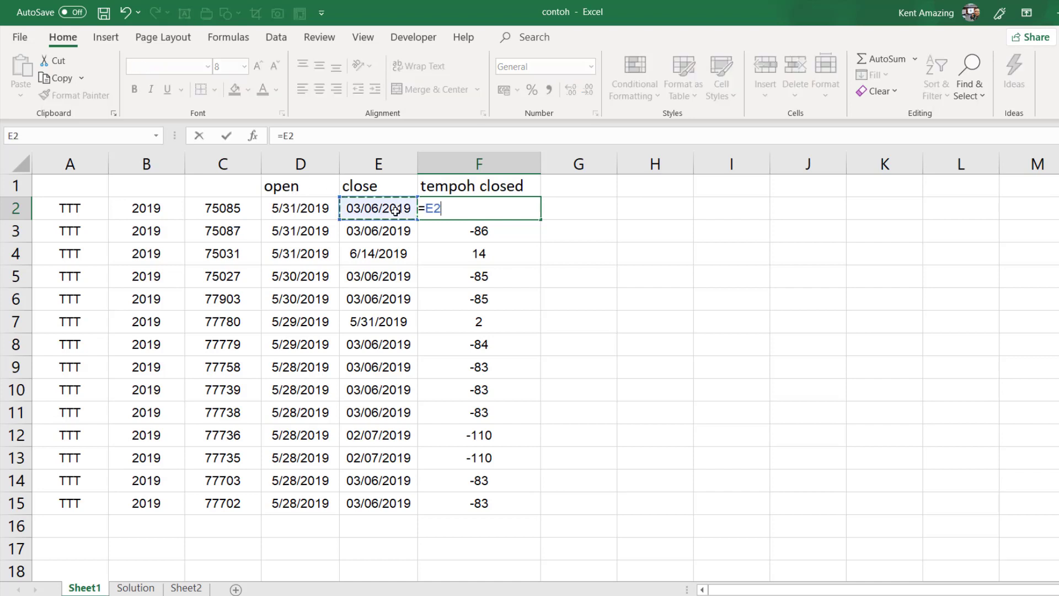
pyautogui.write('-')
pyautogui.click(298, 210)
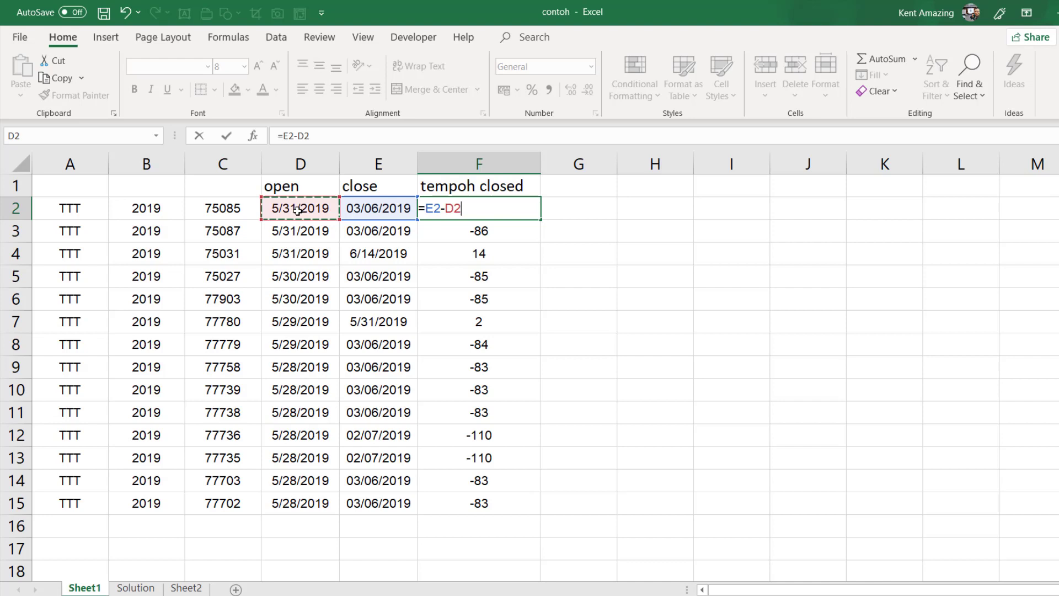
pyautogui.press('Return')
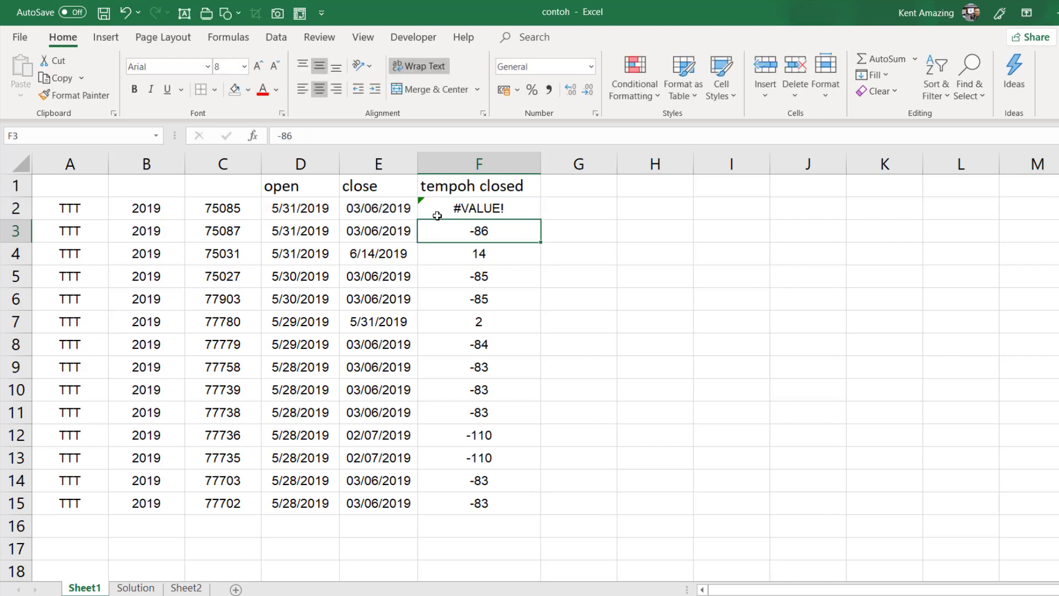
# Compare F2's #VALUE! result against the D2 and E2 dates, then go to the Solution sheet.
pyautogui.click(438, 216)
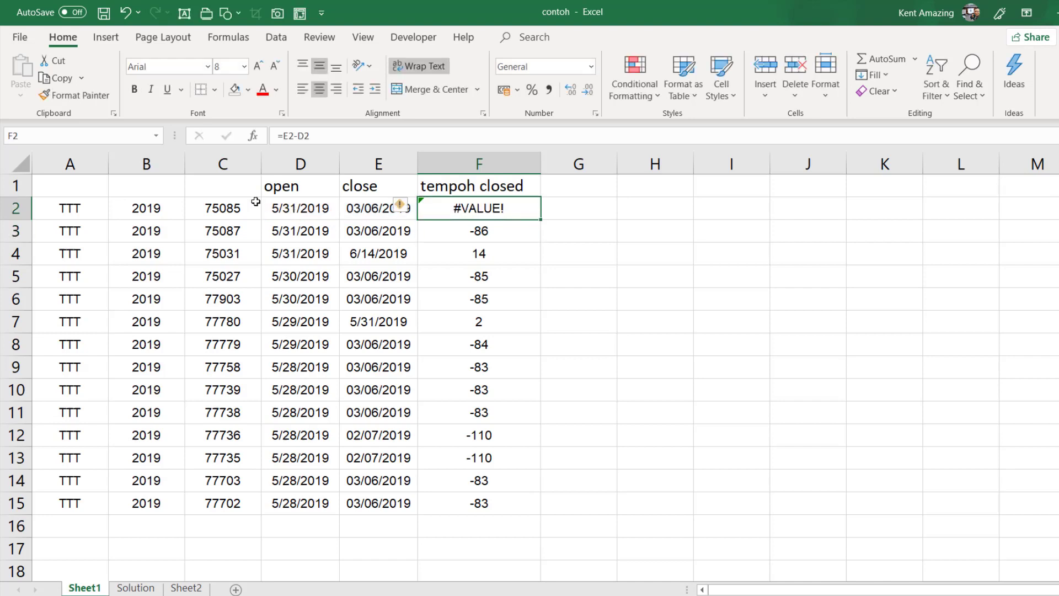
pyautogui.click(282, 207)
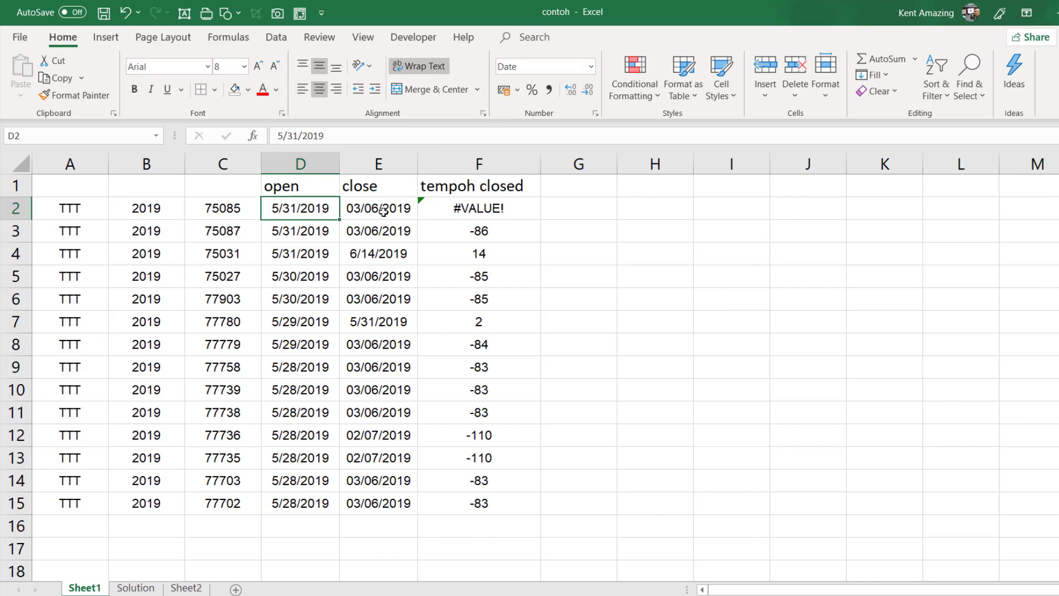
pyautogui.click(381, 213)
pyautogui.click(469, 212)
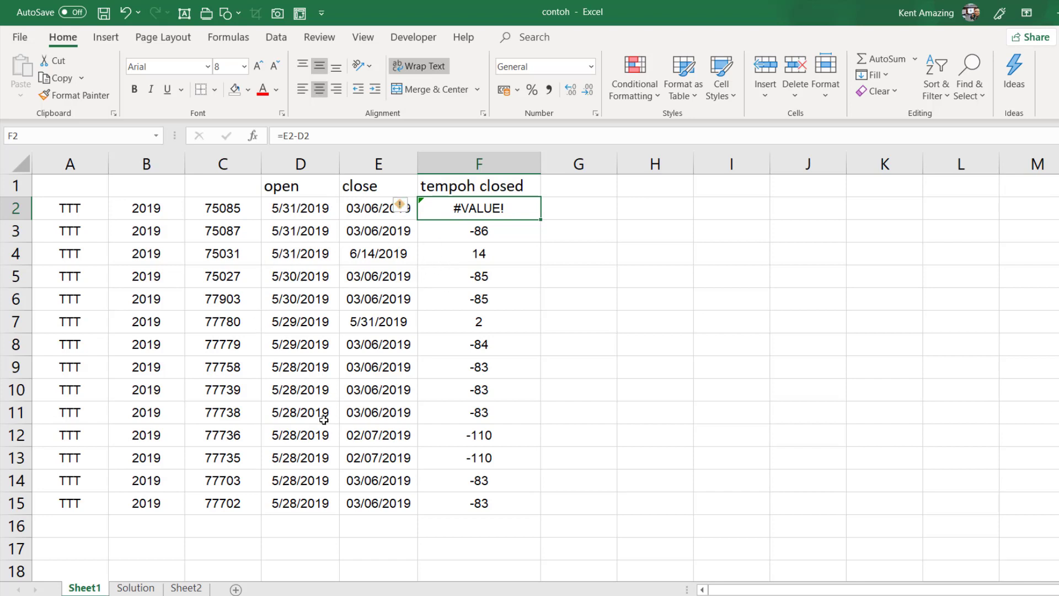
pyautogui.click(136, 588)
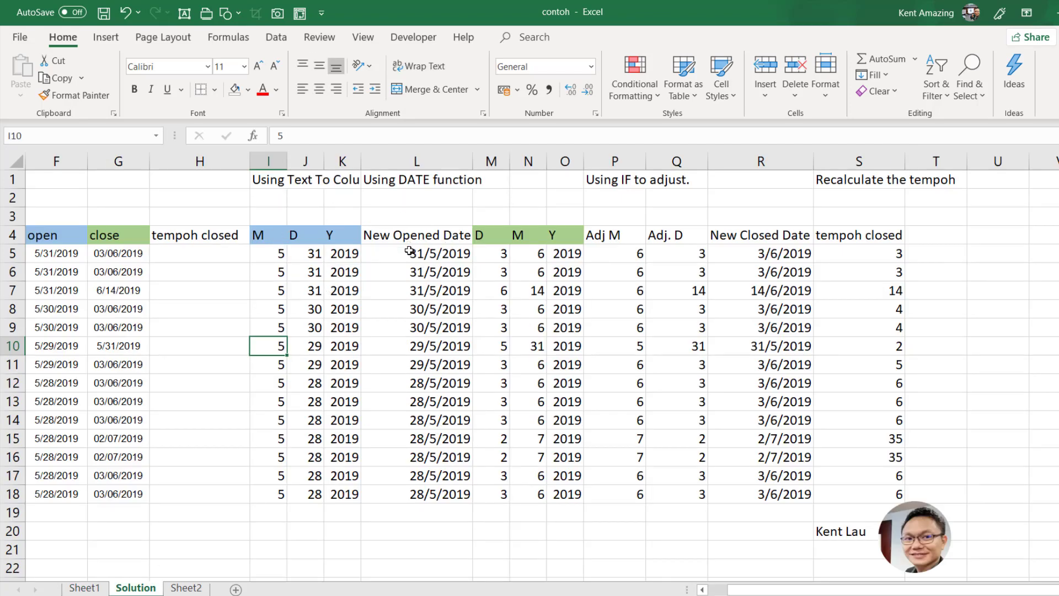
# Examine the Solution sheet's DATE formula in L5 and the close dates in G5 to G7.
pyautogui.click(409, 254)
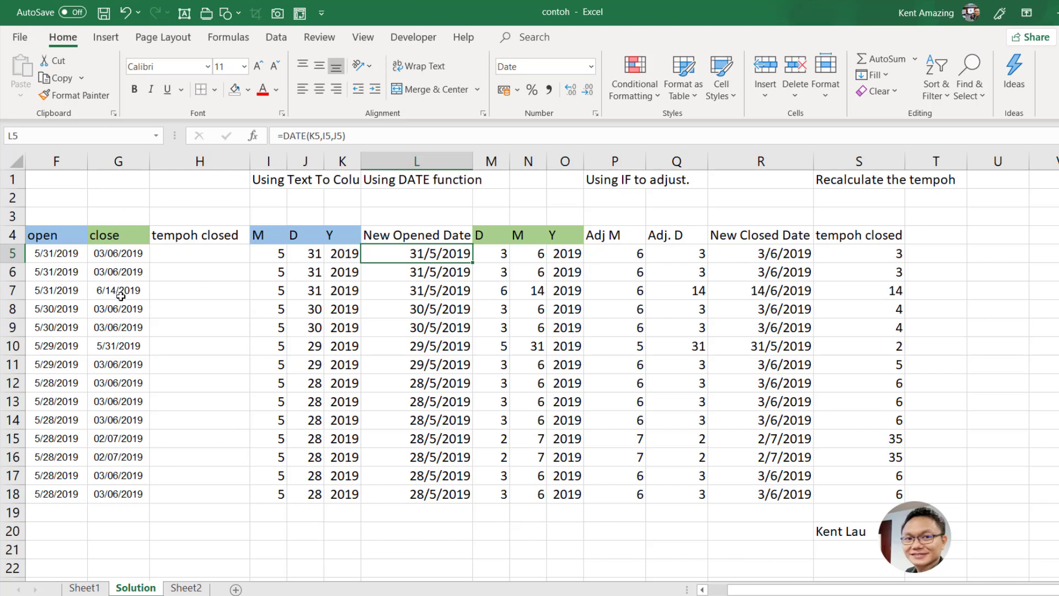
pyautogui.click(119, 253)
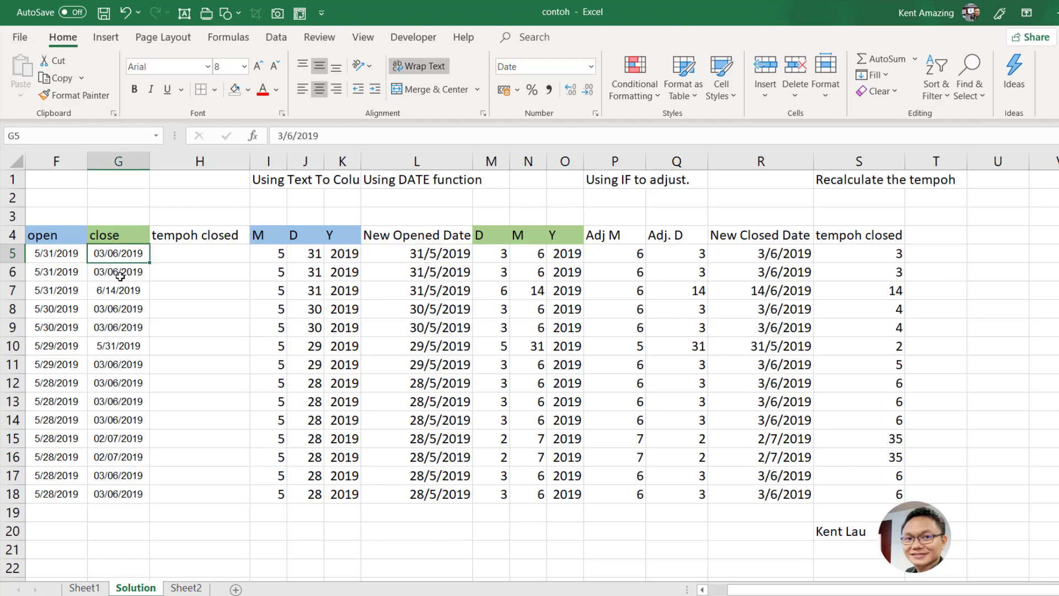
pyautogui.press('Down')
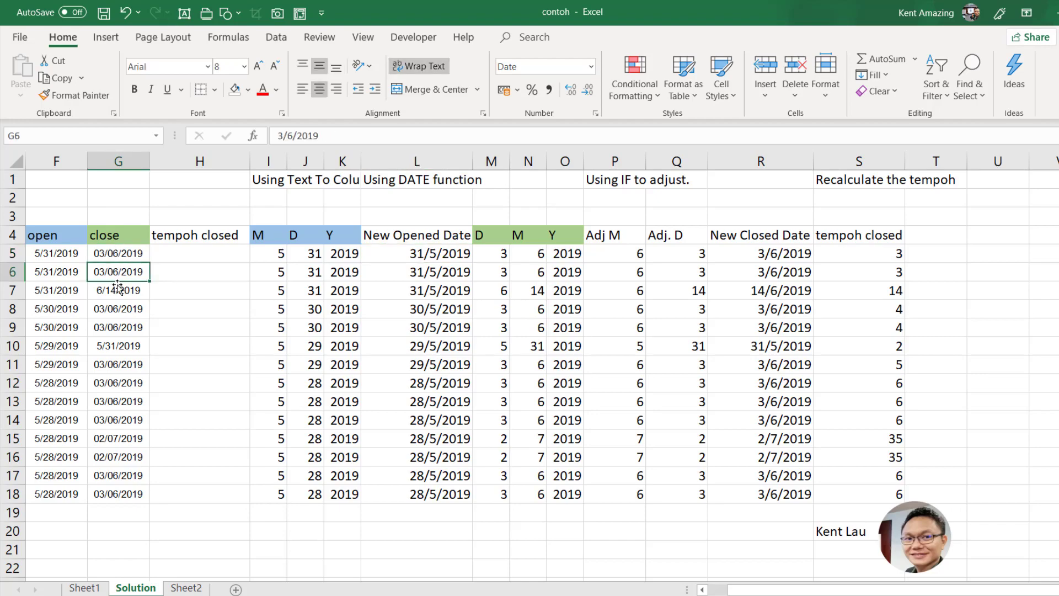
pyautogui.click(104, 291)
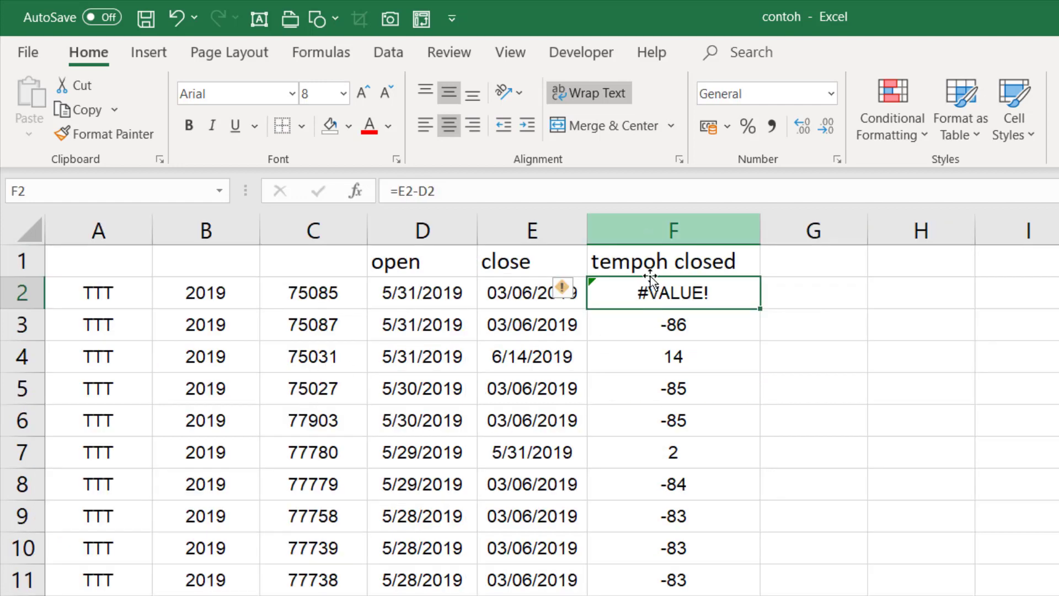
# Clear the tempoh closed results in F2:F15 and copy the open dates D2:D15.
pyautogui.moveTo(646, 286); pyautogui.dragTo(648, 595)
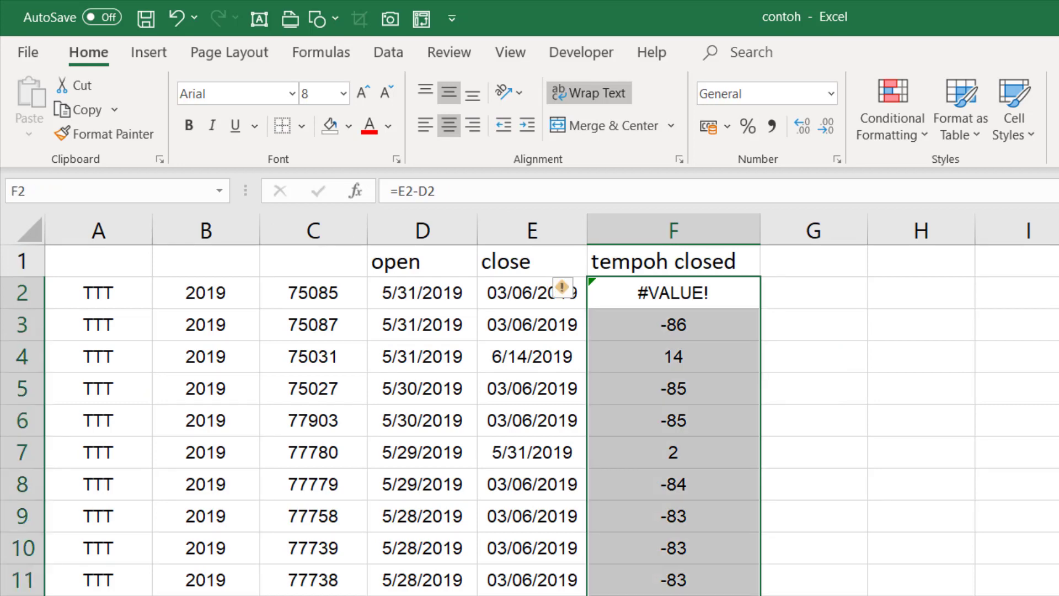
pyautogui.press('Delete')
pyautogui.moveTo(429, 300); pyautogui.dragTo(365, 568)
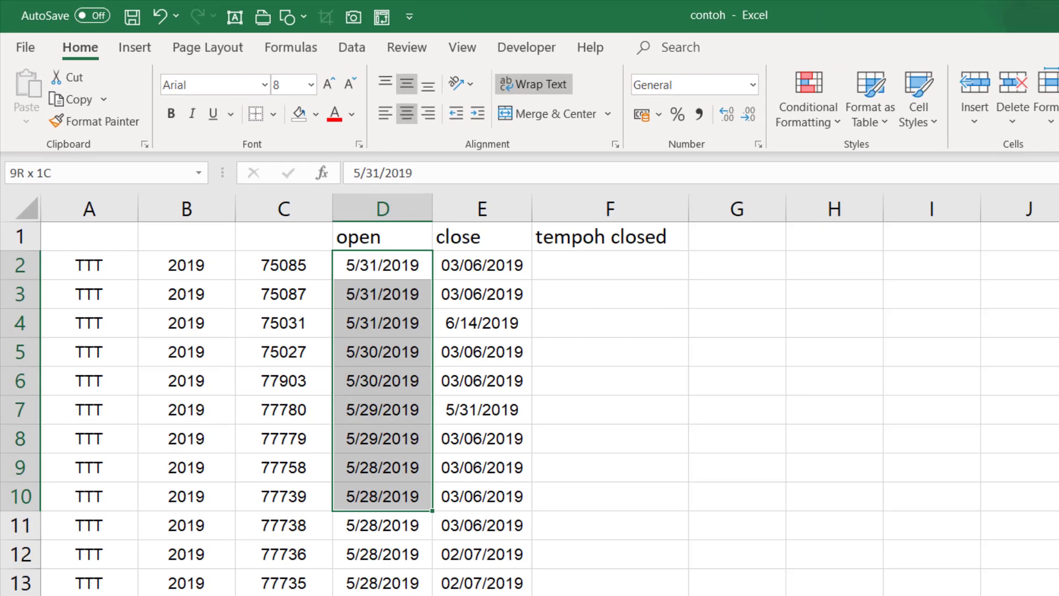
pyautogui.hotkey('ctrl', 'c')
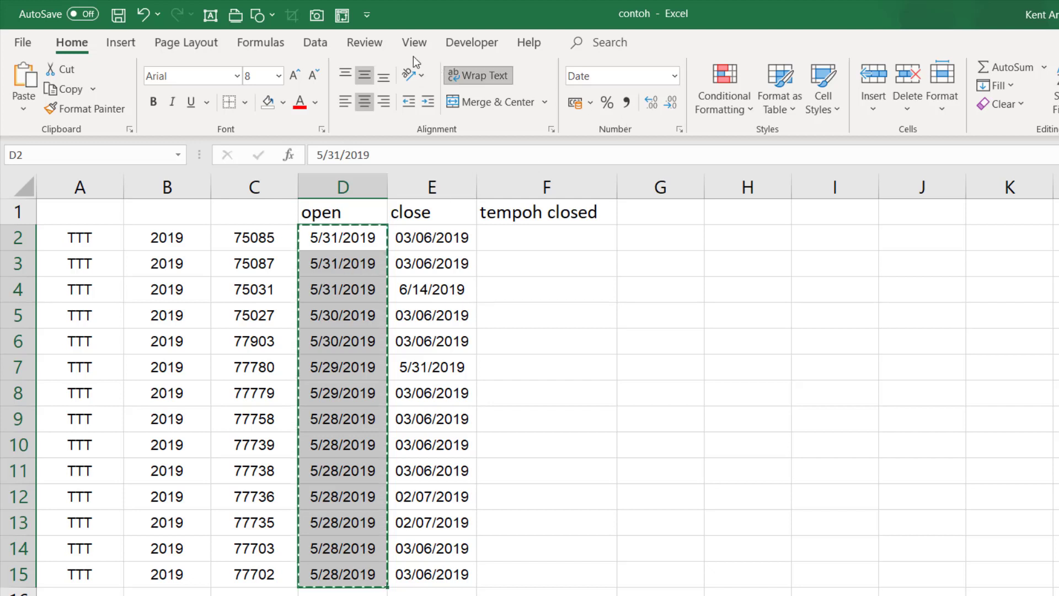
# Split the open dates at '/' with Text to Columns, outputting to H2.
pyautogui.click(315, 41)
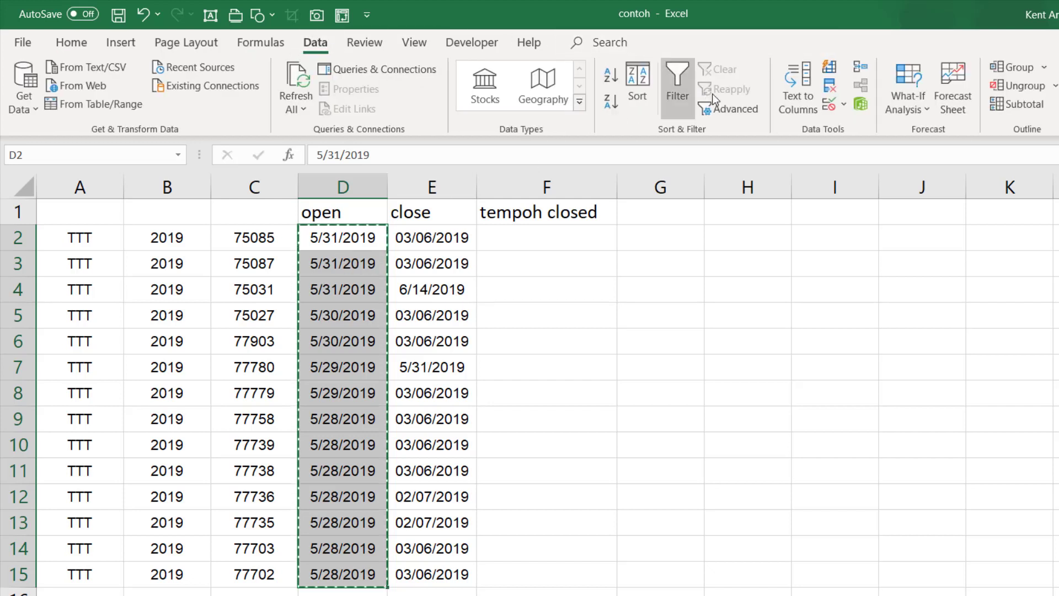
pyautogui.click(798, 68)
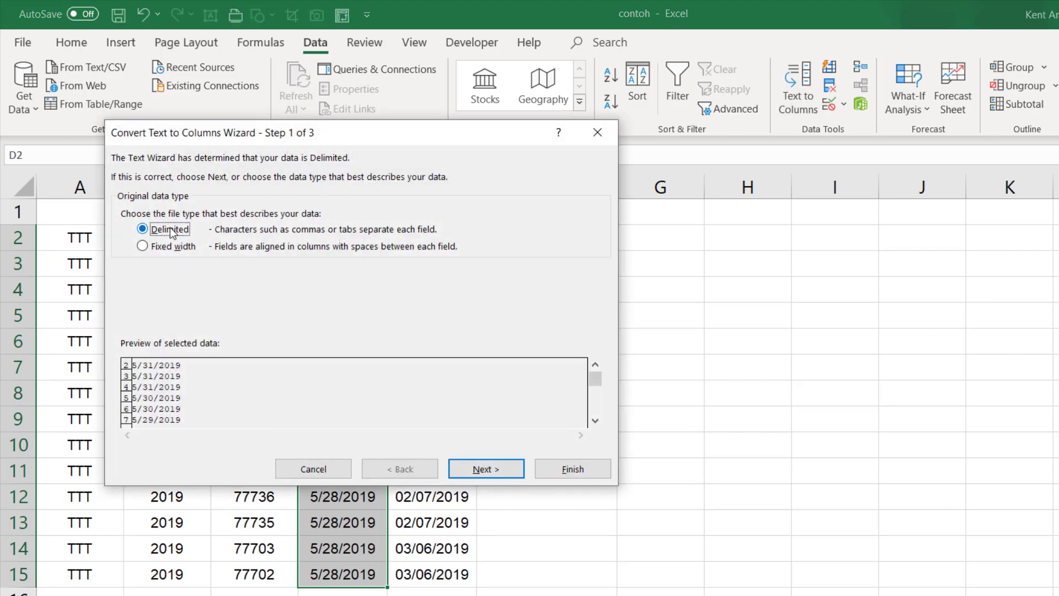
pyautogui.click(475, 471)
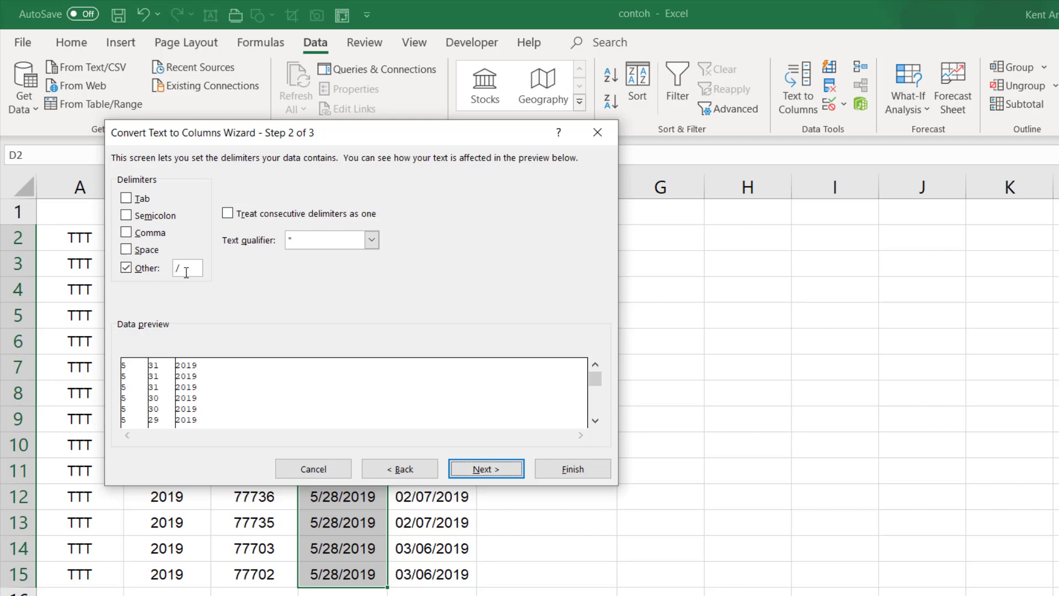
pyautogui.click(485, 468)
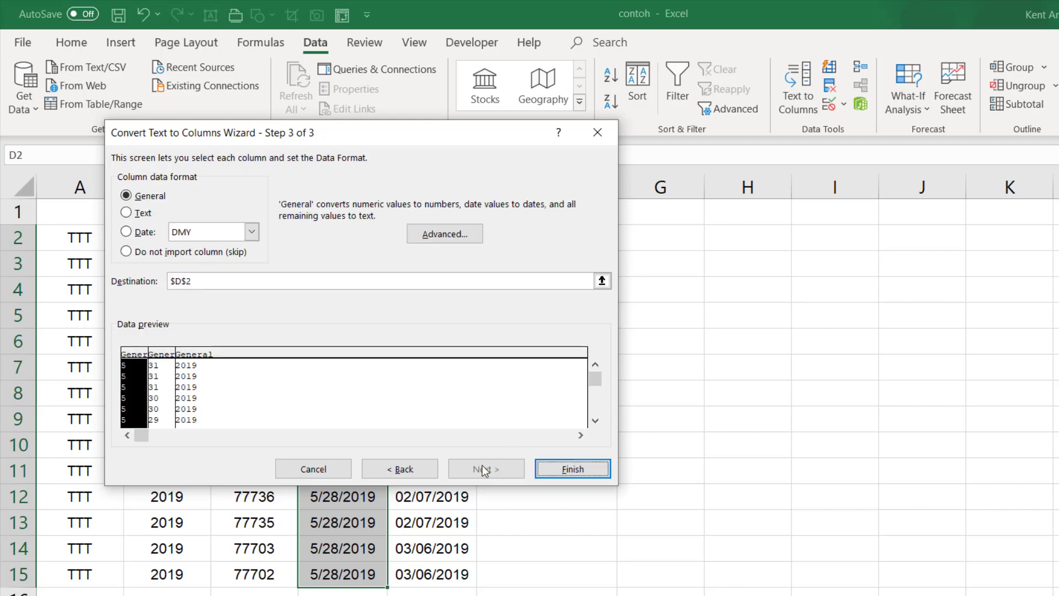
pyautogui.click(215, 281)
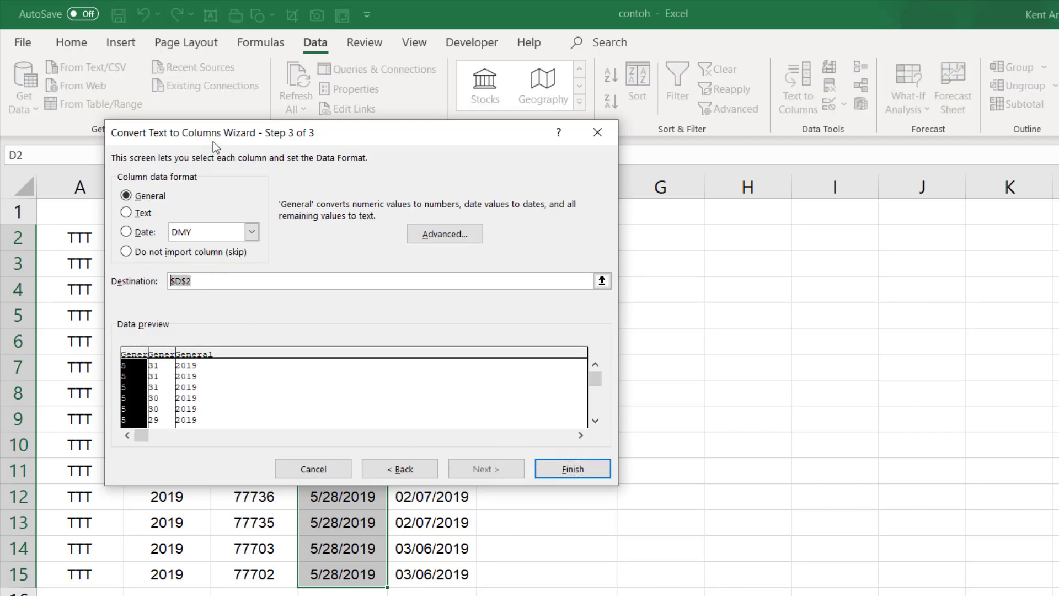
pyautogui.moveTo(213, 142); pyautogui.dragTo(243, 200)
pyautogui.moveTo(340, 190); pyautogui.dragTo(452, 354)
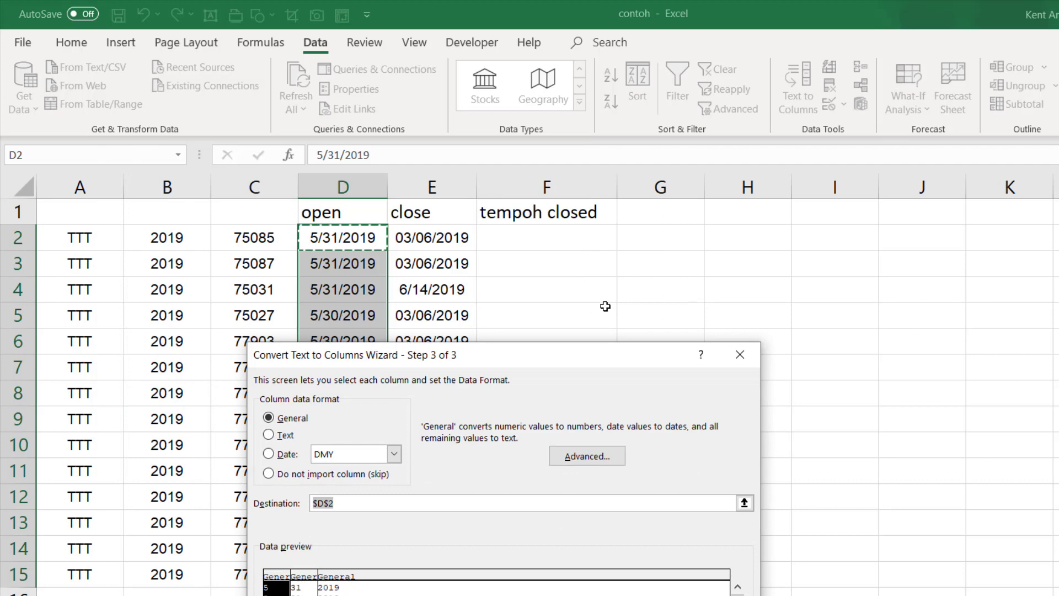
pyautogui.click(725, 235)
pyautogui.moveTo(579, 355); pyautogui.dragTo(508, 54)
pyautogui.click(620, 397)
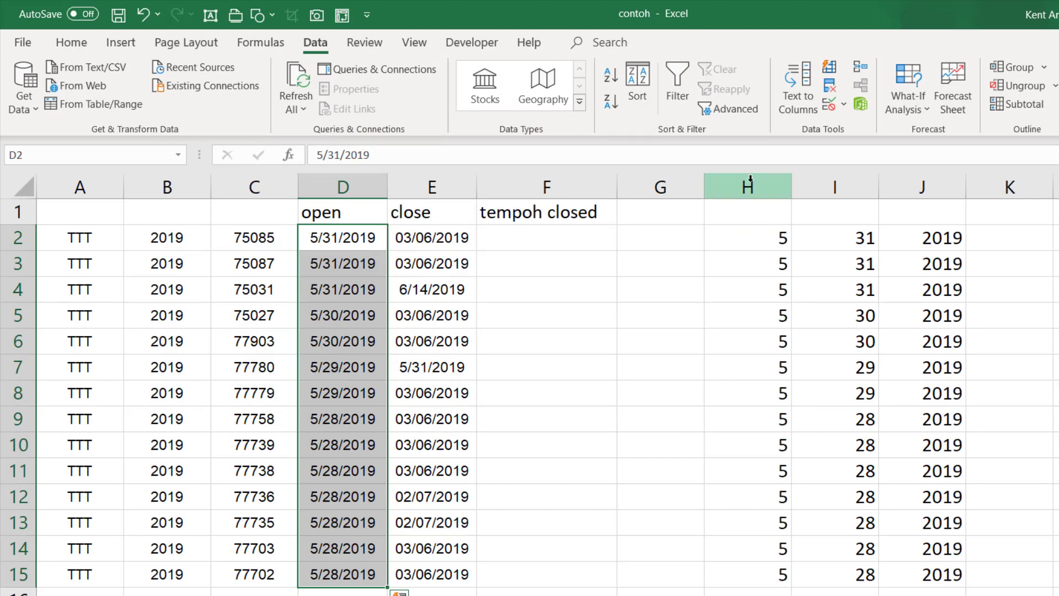
# Enter =DATE(J2,H2,I2) in K2 and fill it down to K15.
pyautogui.moveTo(748, 188); pyautogui.dragTo(850, 183)
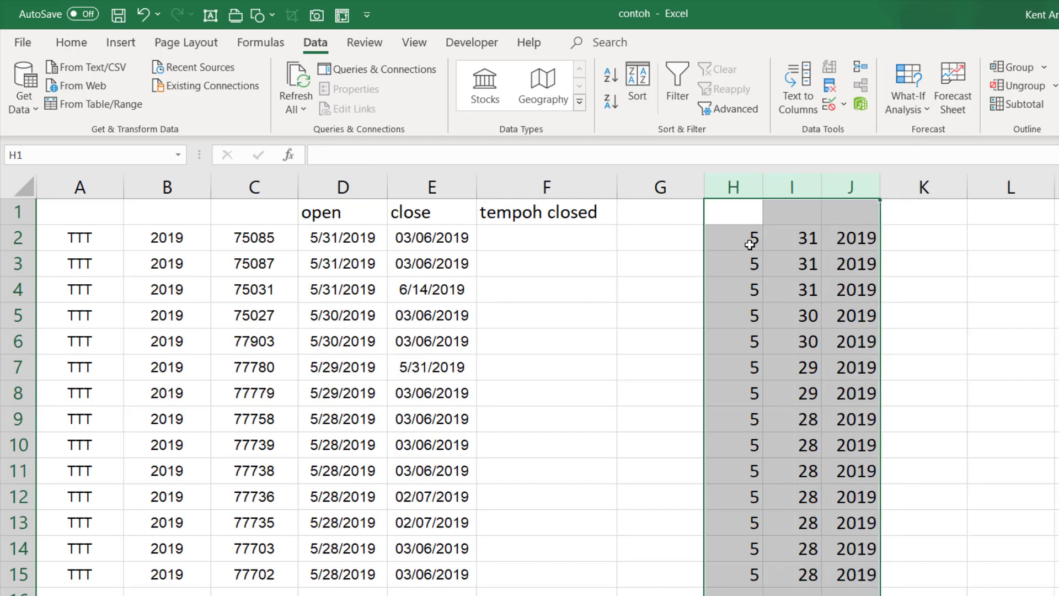
pyautogui.click(886, 232)
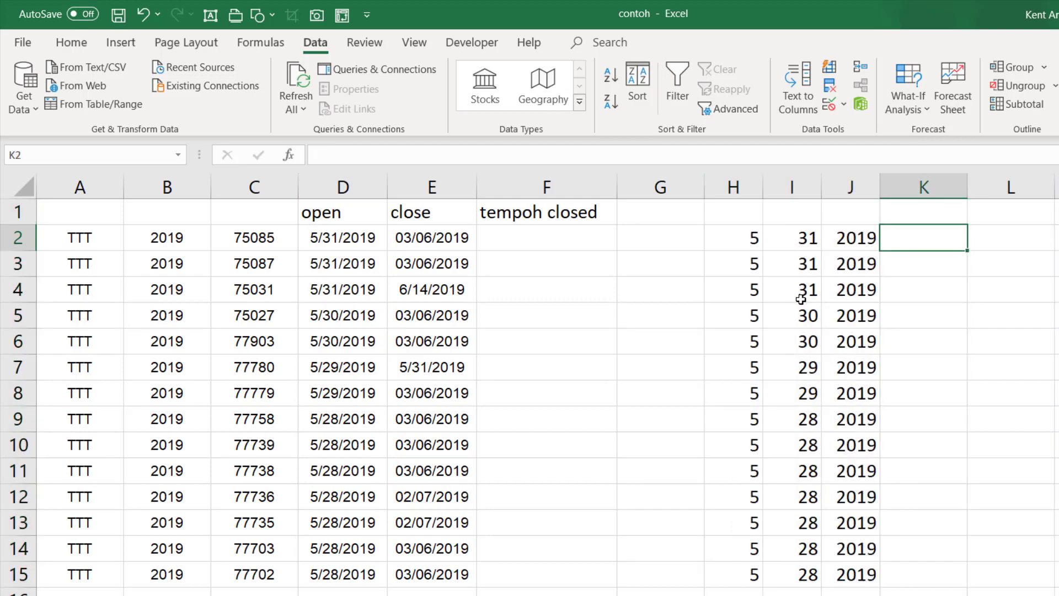
pyautogui.write('=')
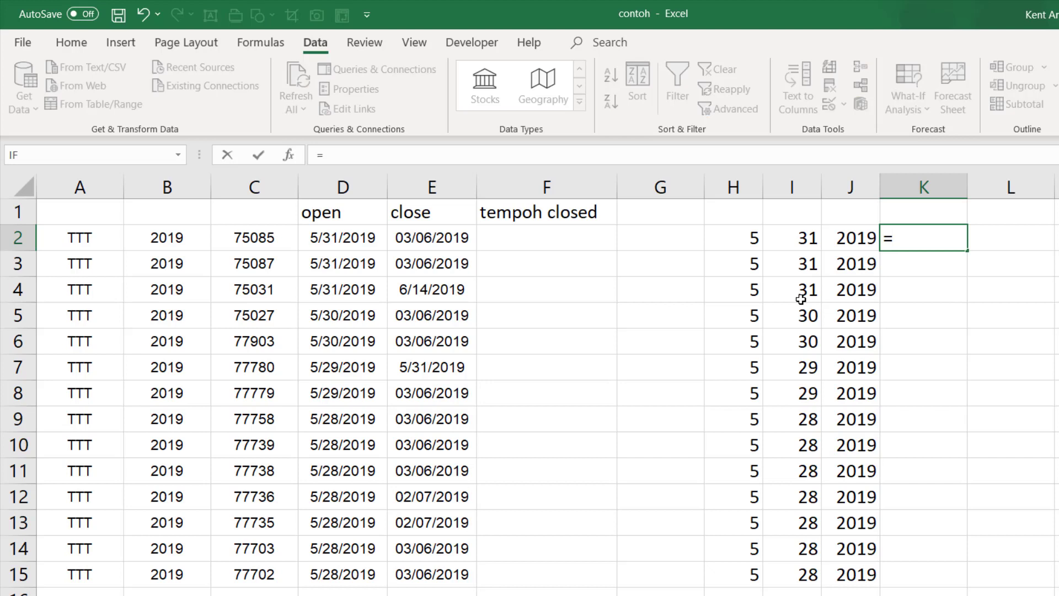
pyautogui.write('date(')
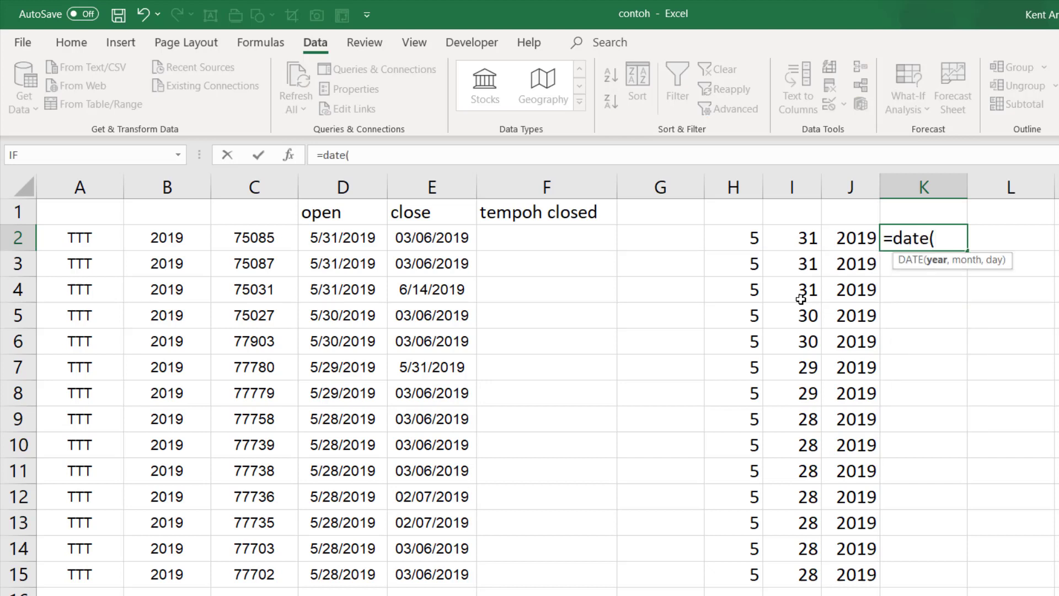
pyautogui.click(844, 242)
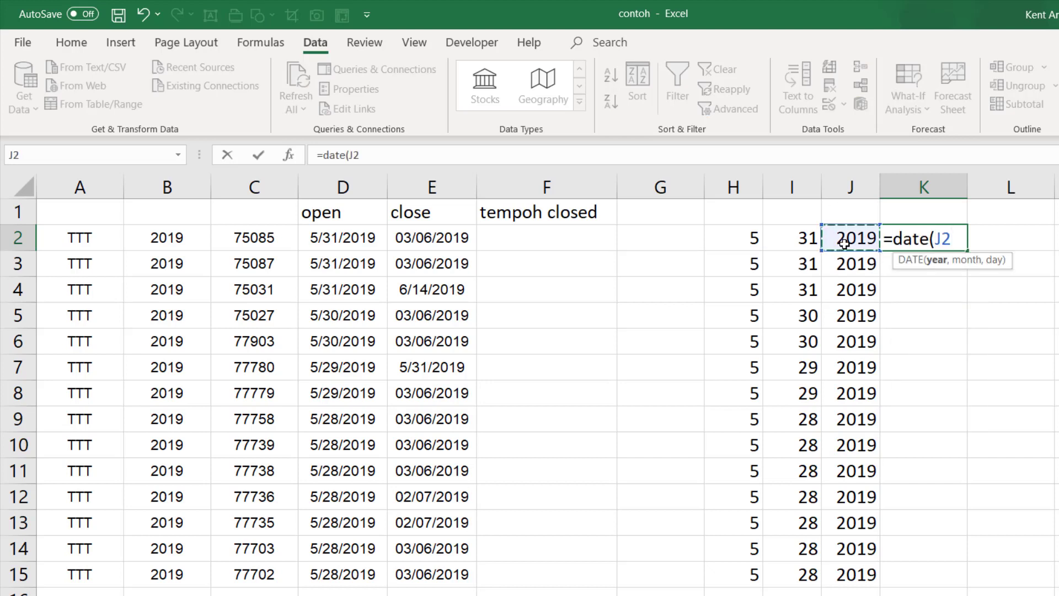
pyautogui.write(',')
pyautogui.click(755, 236)
pyautogui.write(',')
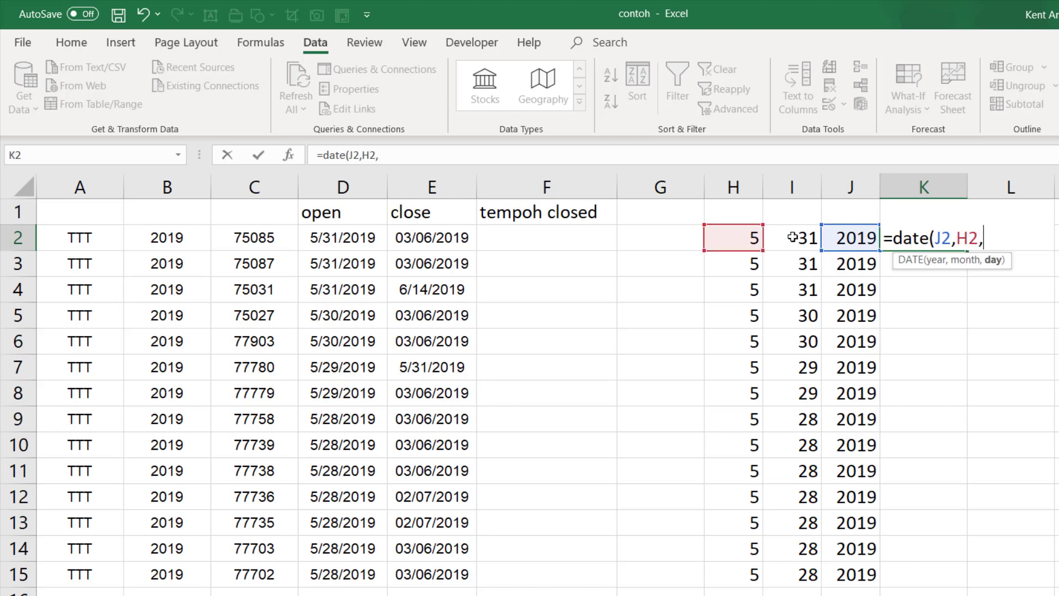
pyautogui.click(793, 238)
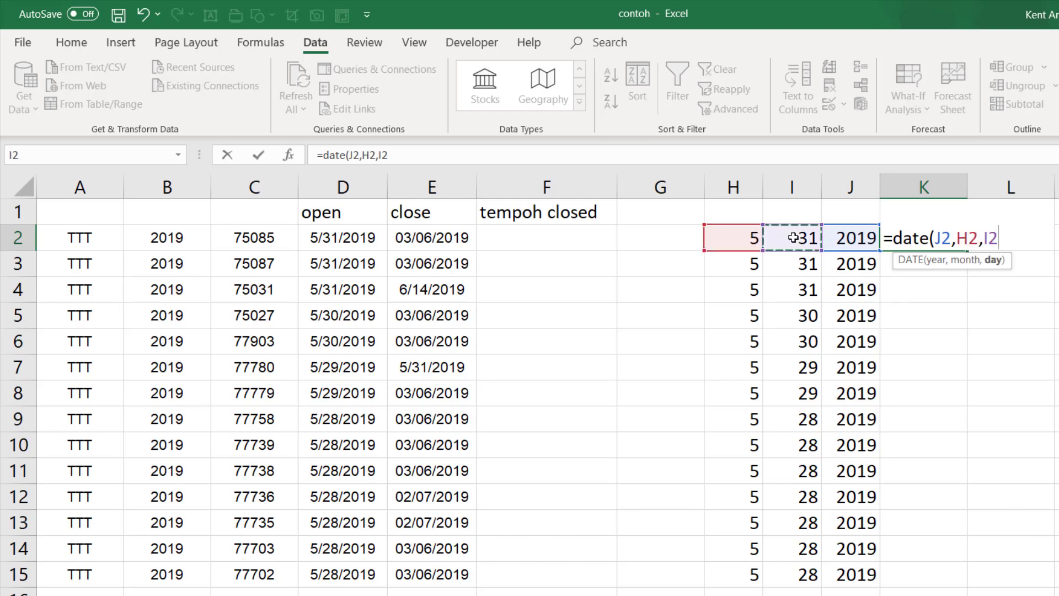
pyautogui.press('Return')
pyautogui.click(965, 235)
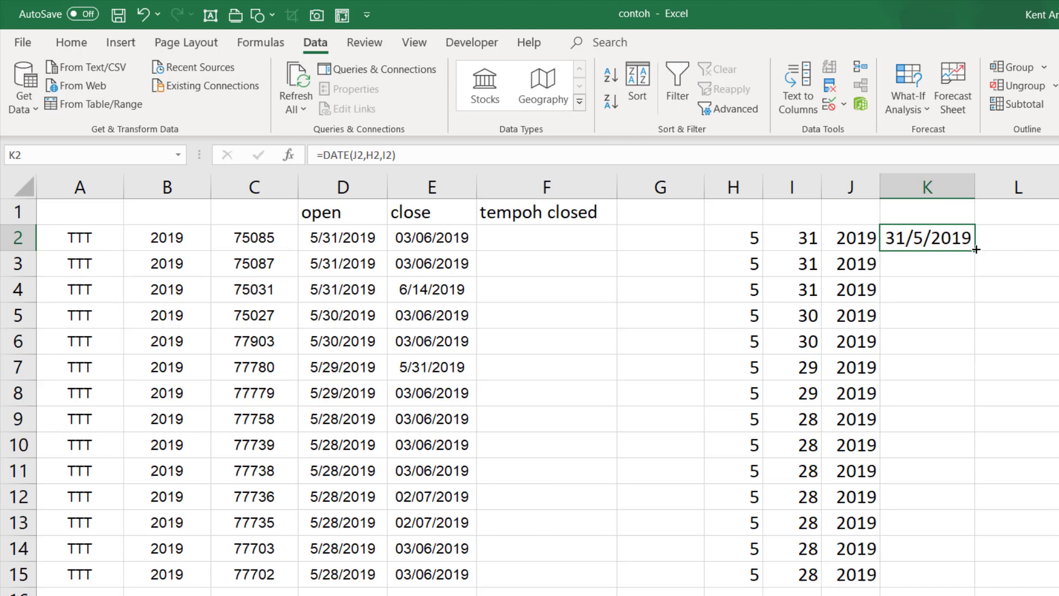
pyautogui.doubleClick(976, 249)
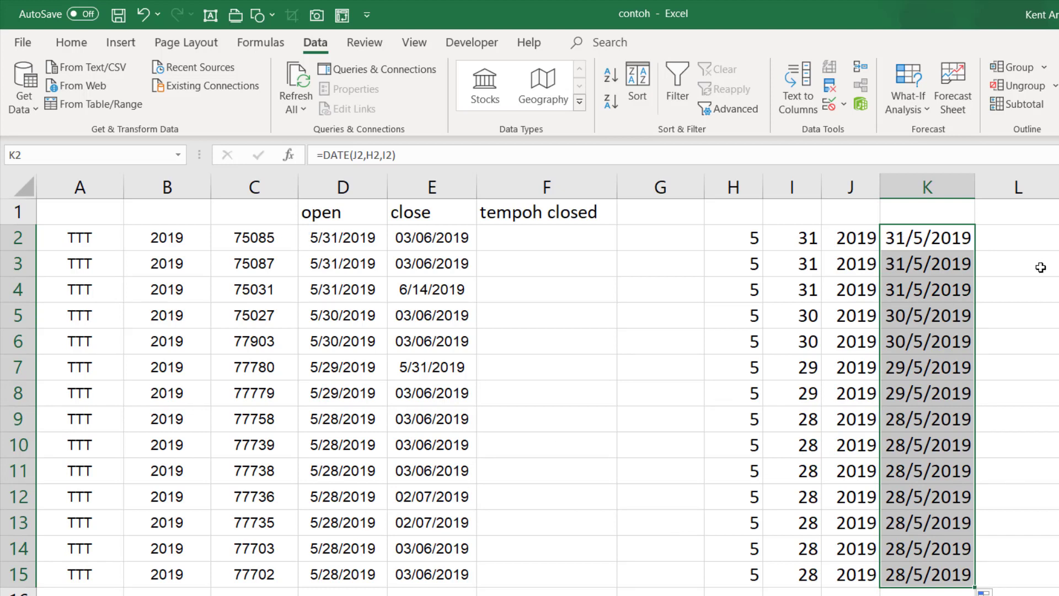
# Split the close dates E2:E15 at '/' with Text to Columns, destination M2.
pyautogui.click(1025, 238)
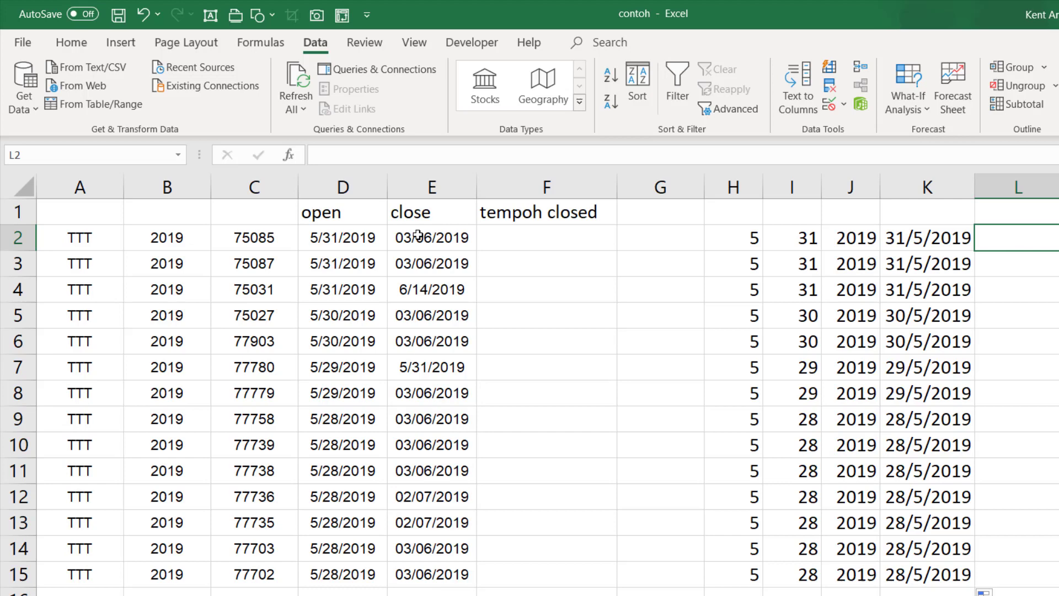
pyautogui.moveTo(418, 234); pyautogui.dragTo(434, 568)
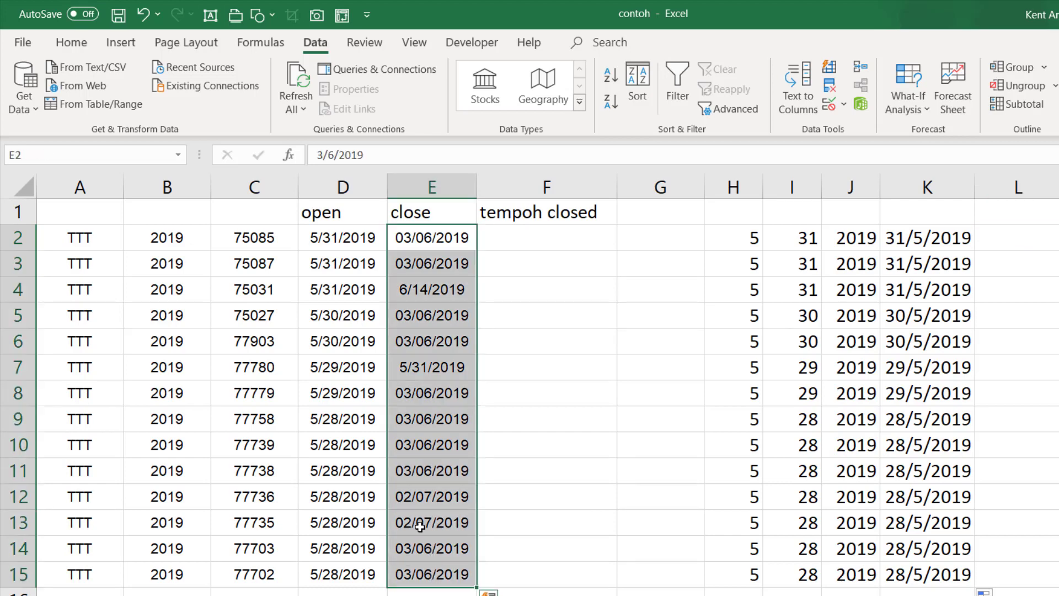
pyautogui.hotkey('ctrl', 'c')
pyautogui.click(798, 88)
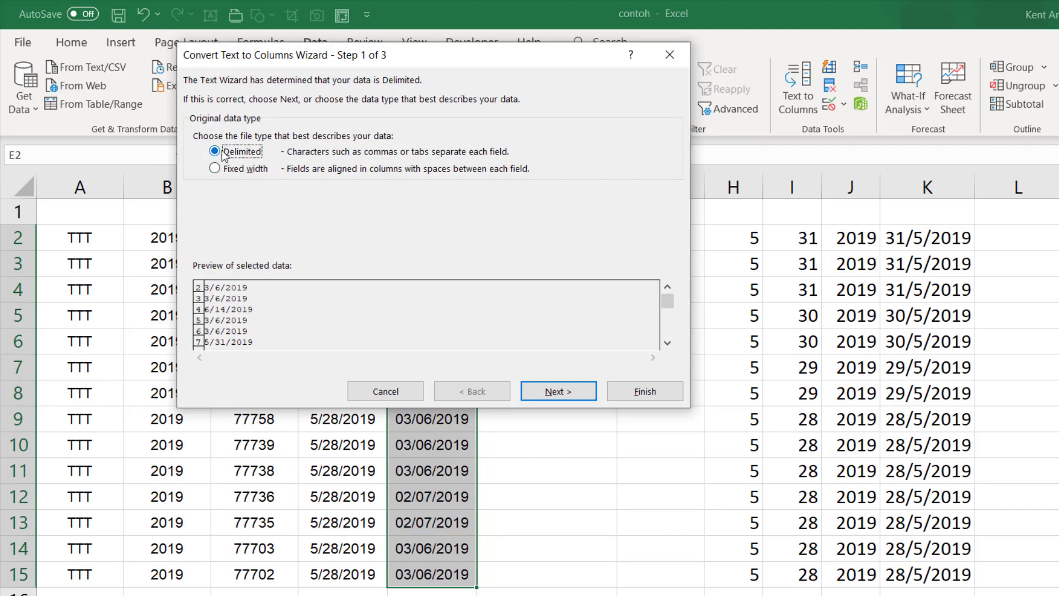
pyautogui.click(542, 394)
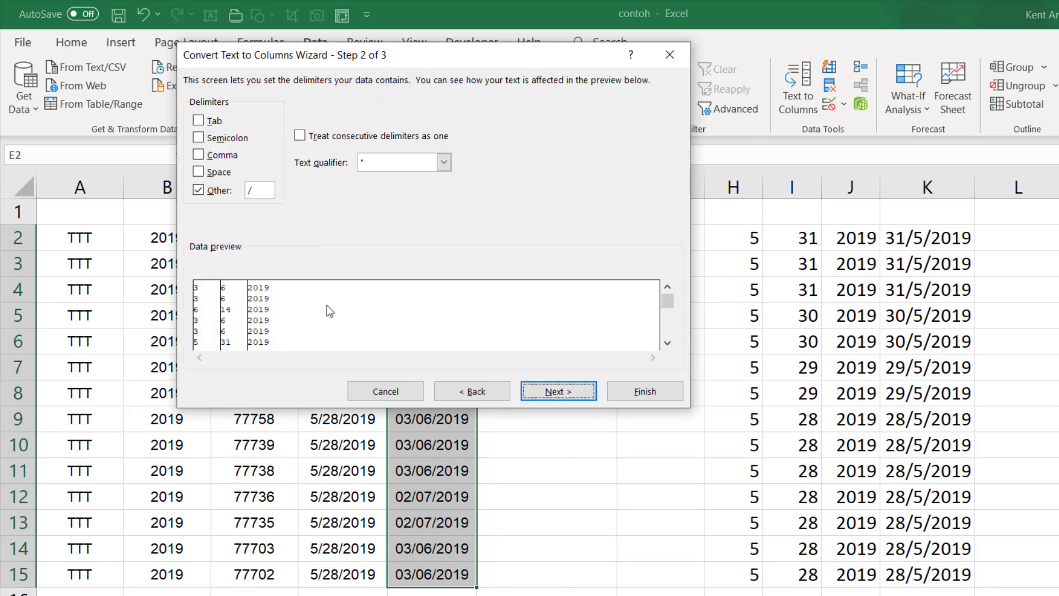
pyautogui.click(543, 396)
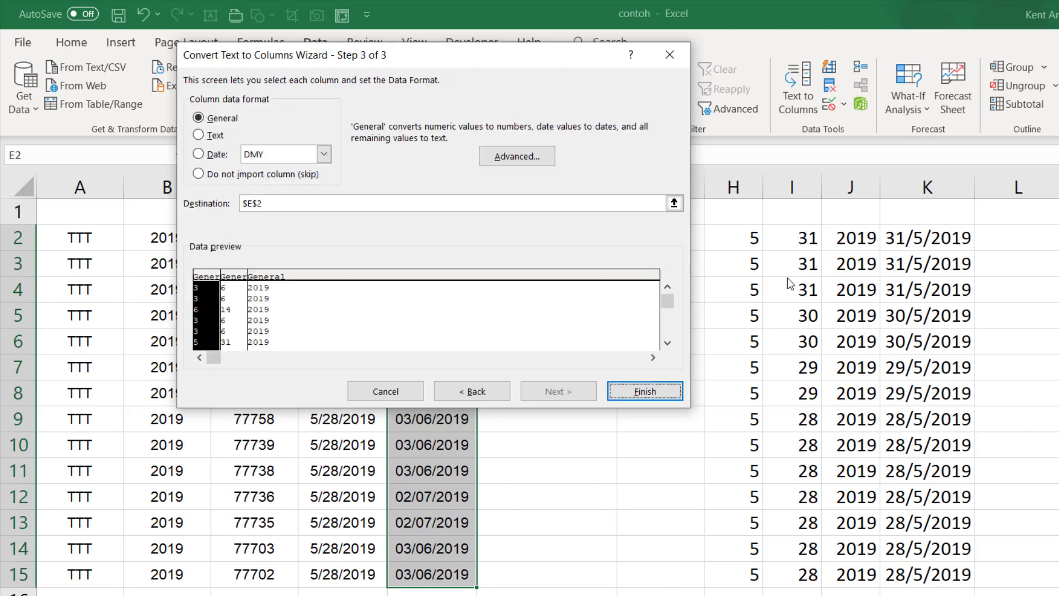
pyautogui.doubleClick(312, 208)
pyautogui.press('BackSpace')
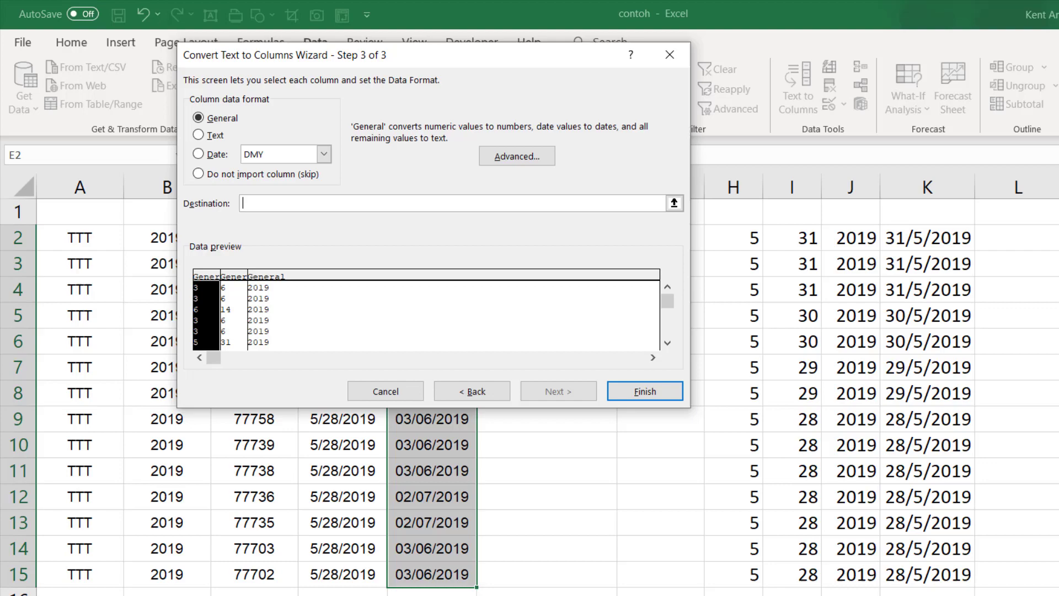
pyautogui.click(1057, 237)
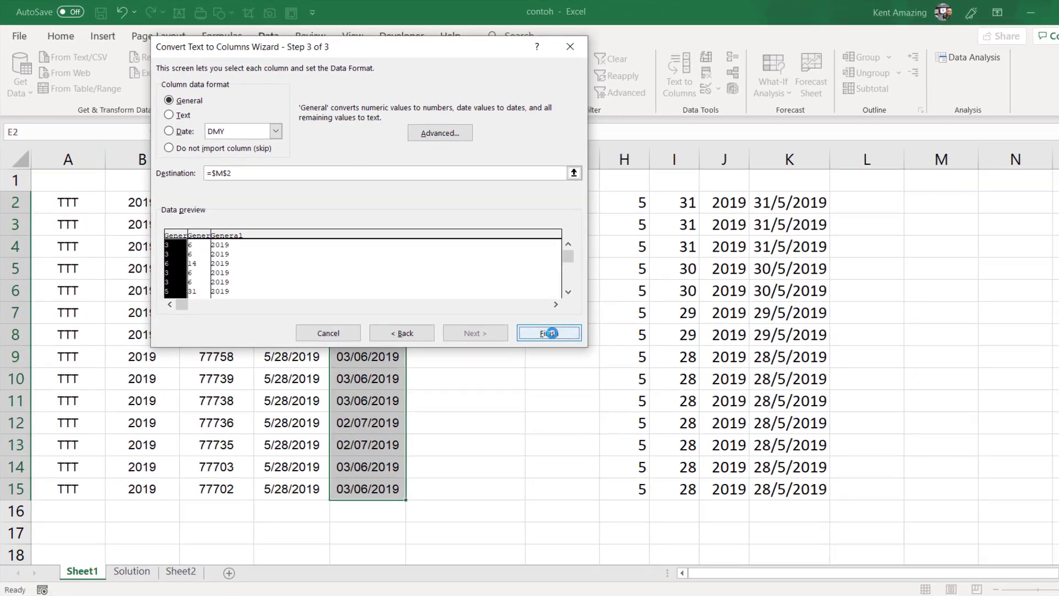
pyautogui.click(645, 391)
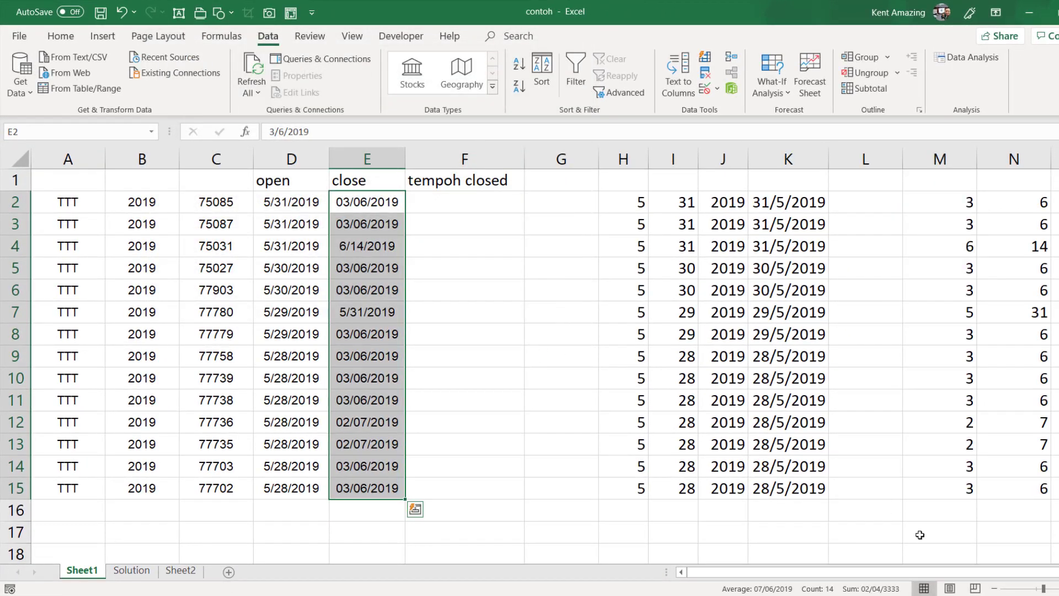
# Autofit columns M to O and widen column O so the 2019 years display.
pyautogui.hscroll(1, 914, 557)
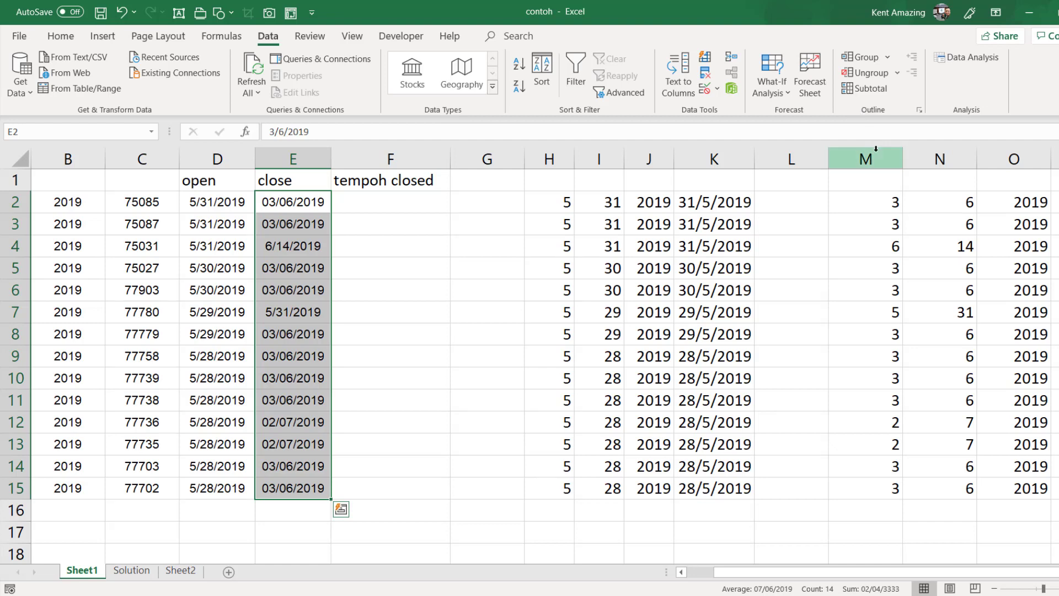
pyautogui.moveTo(877, 158); pyautogui.dragTo(994, 161)
pyautogui.doubleClick(977, 158)
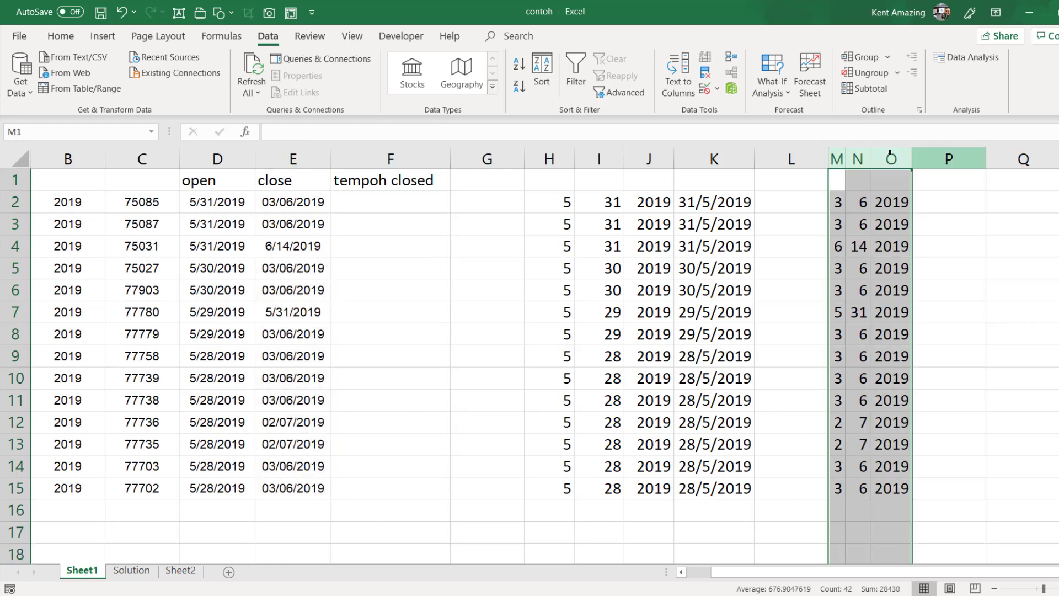
pyautogui.moveTo(871, 159); pyautogui.dragTo(881, 160)
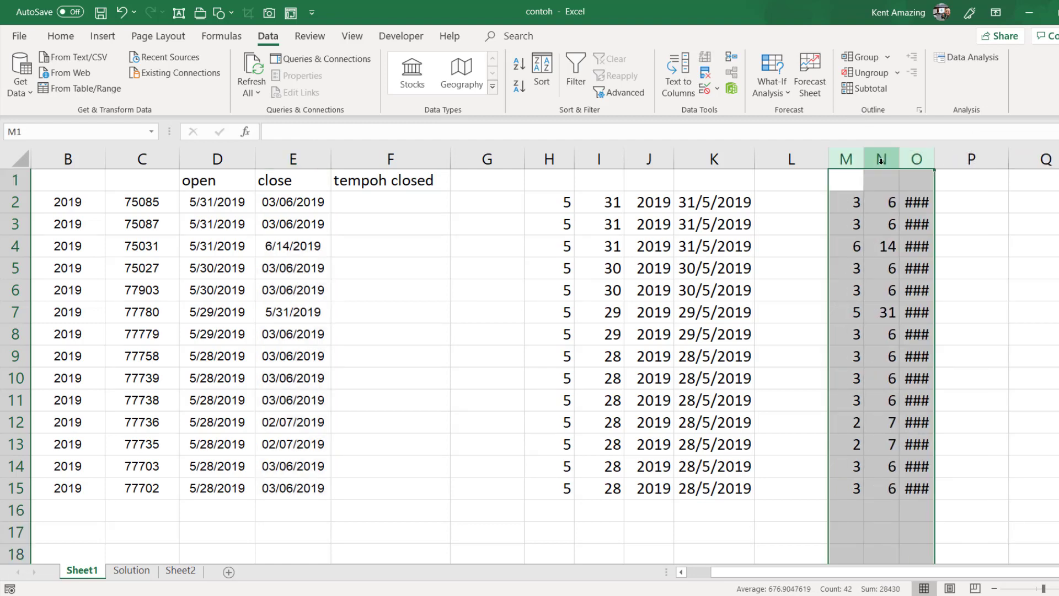
pyautogui.click(917, 159)
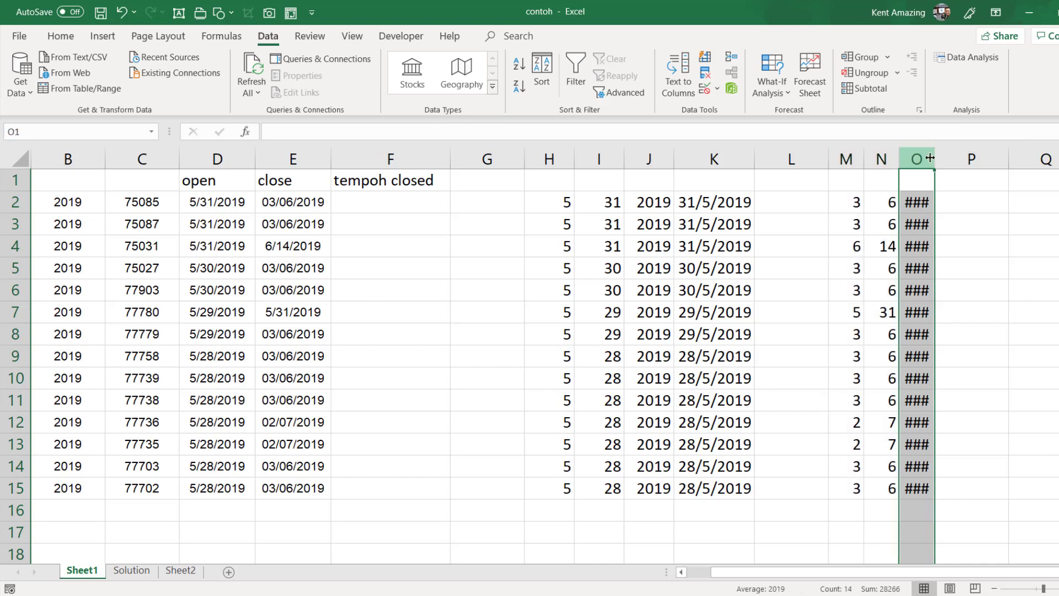
pyautogui.moveTo(936, 159); pyautogui.dragTo(941, 160)
pyautogui.click(891, 220)
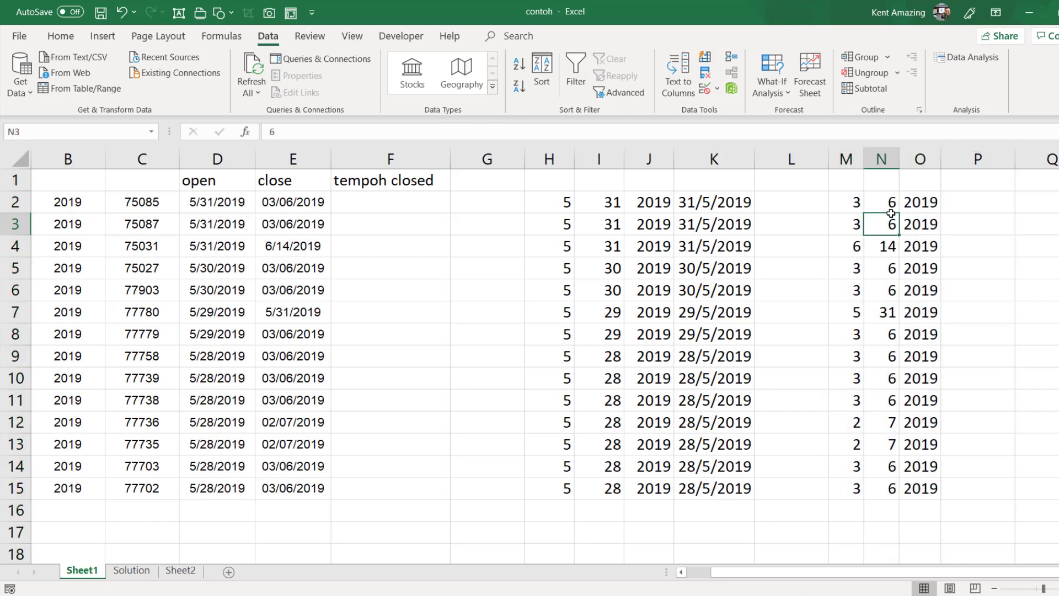
pyautogui.moveTo(891, 208); pyautogui.dragTo(873, 487)
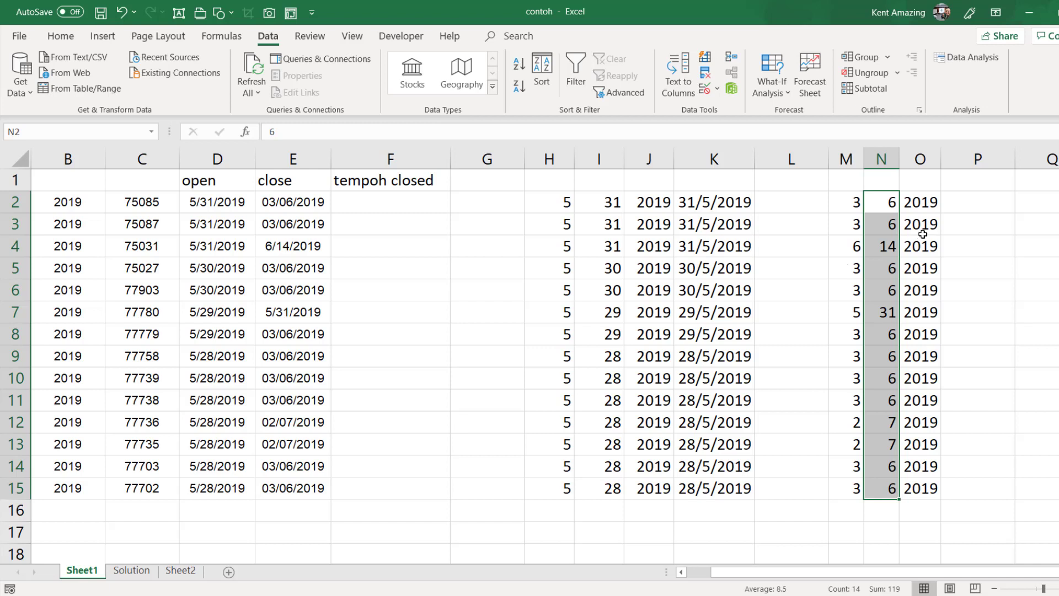
pyautogui.click(968, 207)
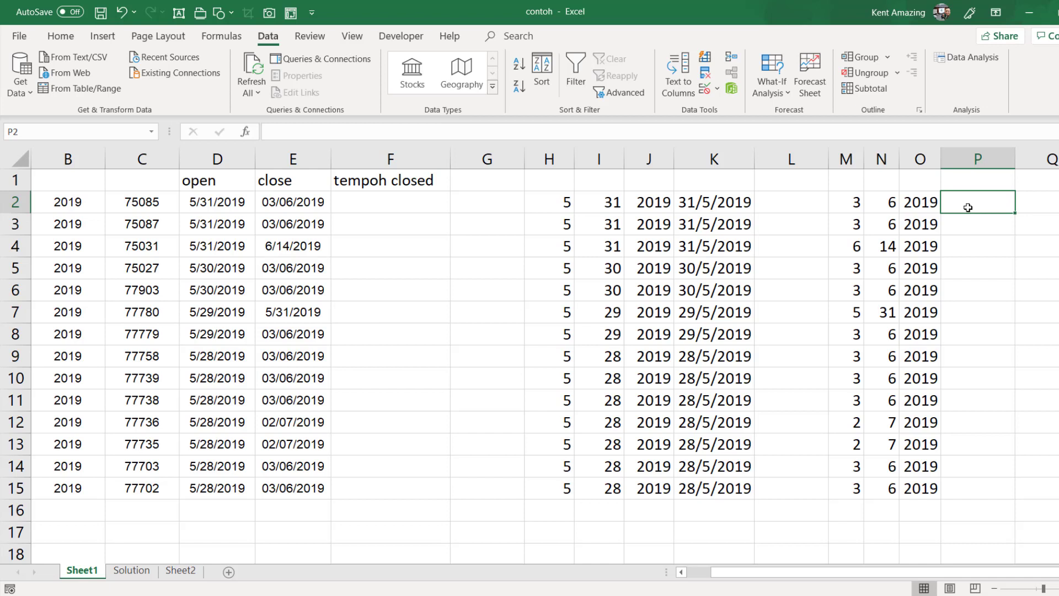
# Enter =IF(N2>12,M2,N2) in P2, which returns 6.
pyautogui.write('=if(')
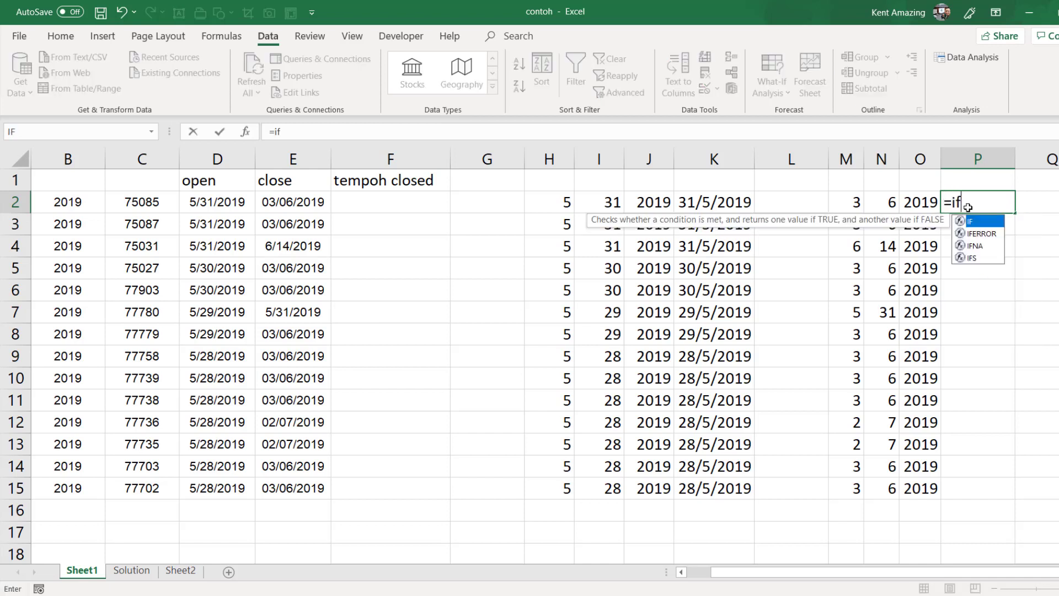
pyautogui.click(883, 202)
pyautogui.write('>12')
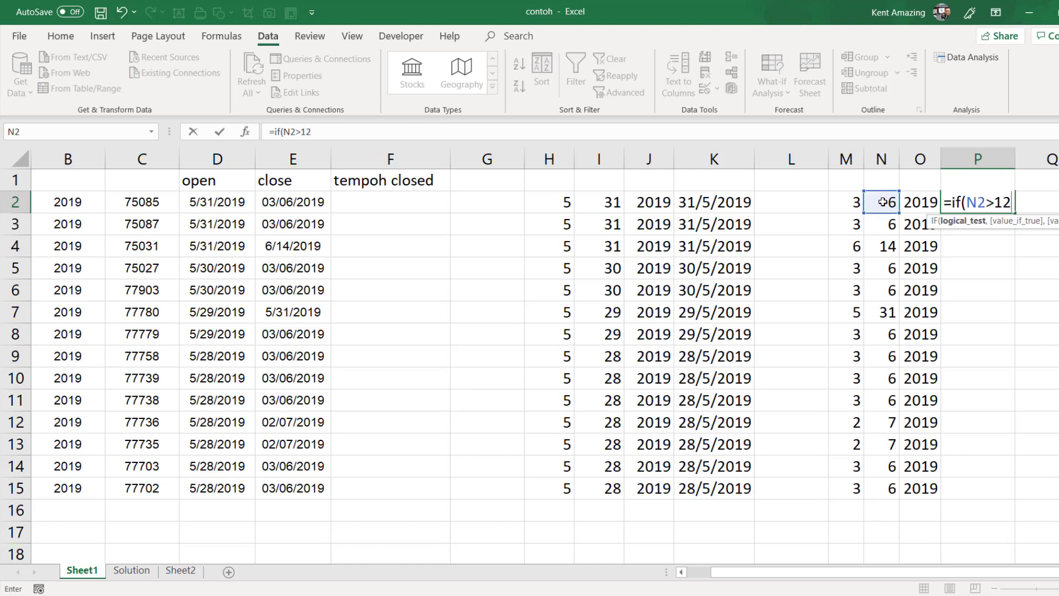
pyautogui.write(',')
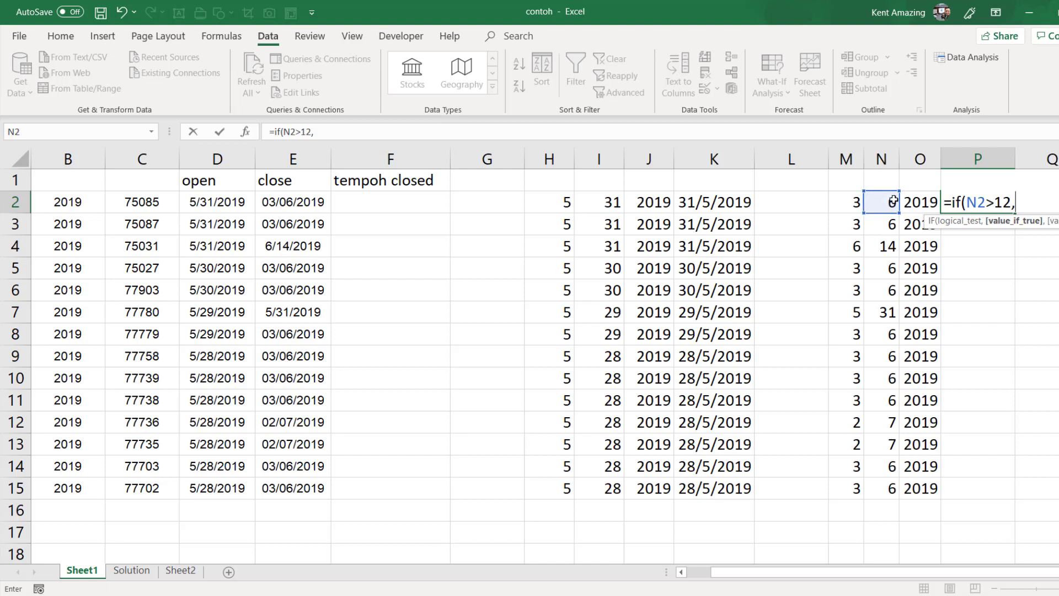
pyautogui.click(853, 200)
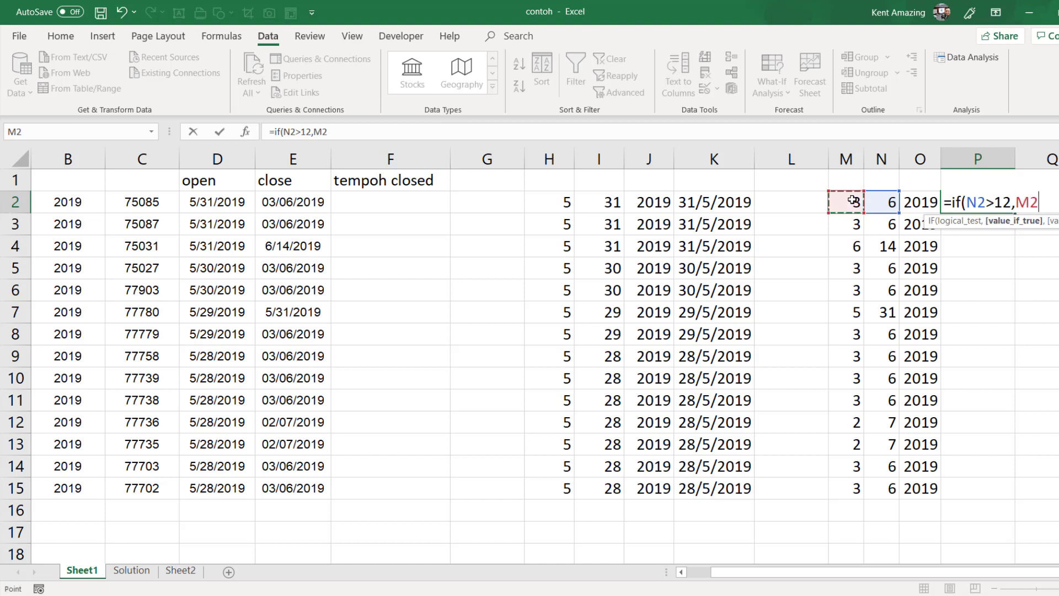
pyautogui.write(',')
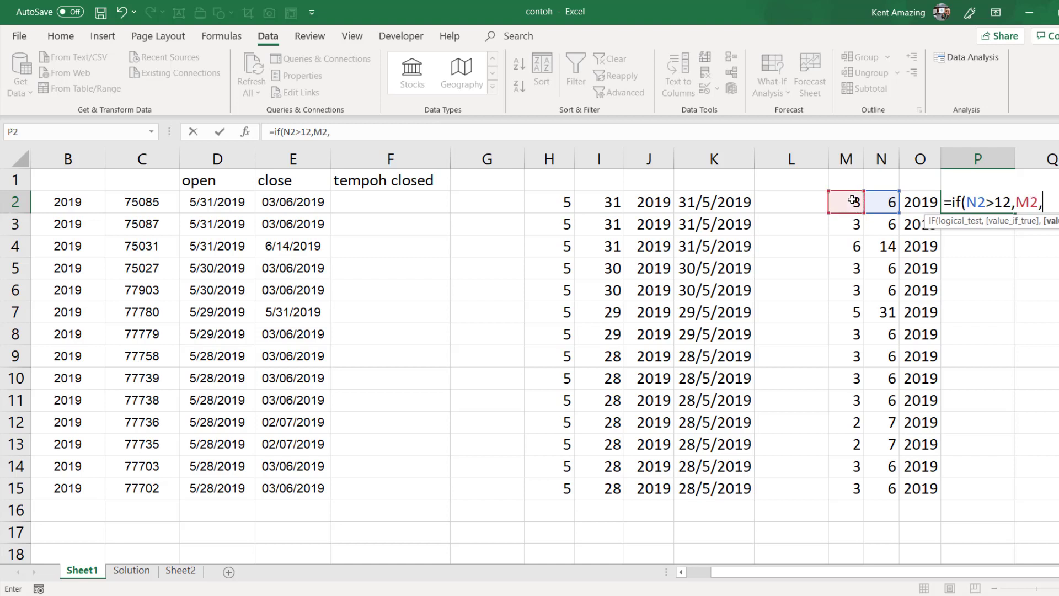
pyautogui.click(880, 205)
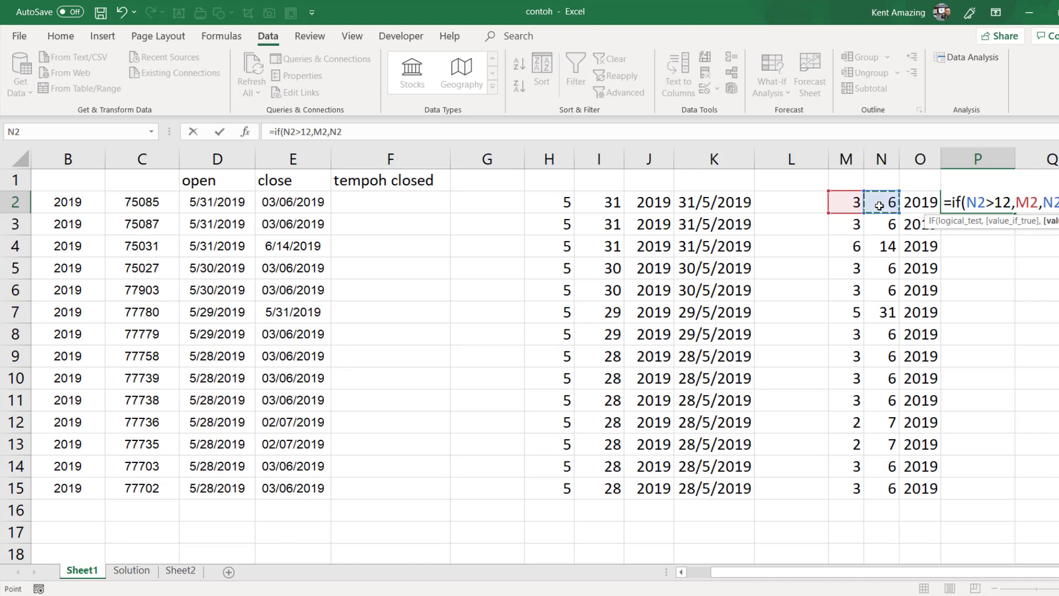
pyautogui.press('Return')
pyautogui.click(1004, 204)
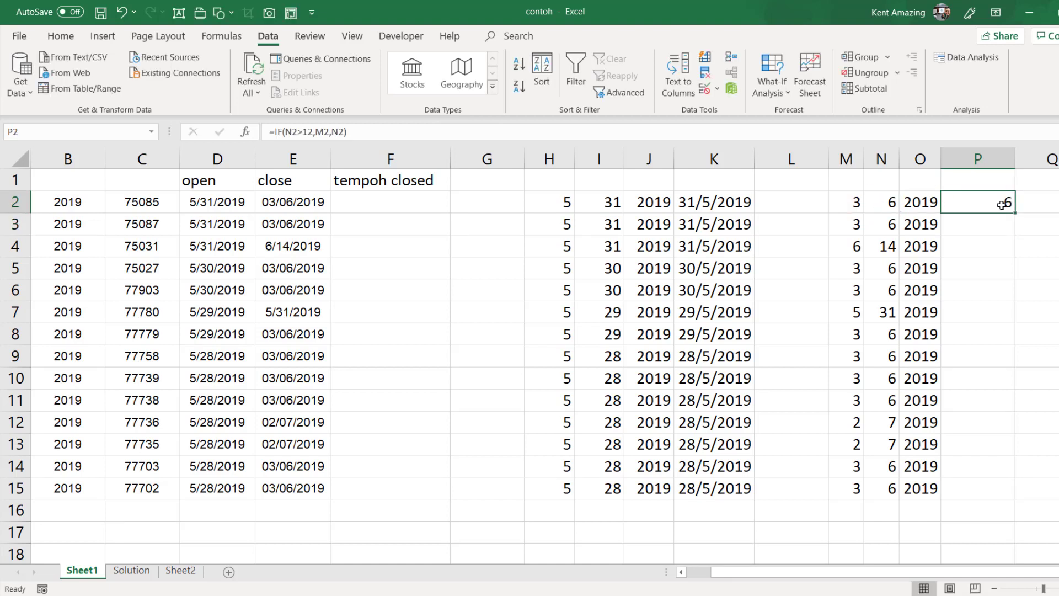
# Fill P2's IF formula down to P15, yielding months like 6, 5 and 7.
pyautogui.moveTo(1016, 213); pyautogui.dragTo(1006, 254)
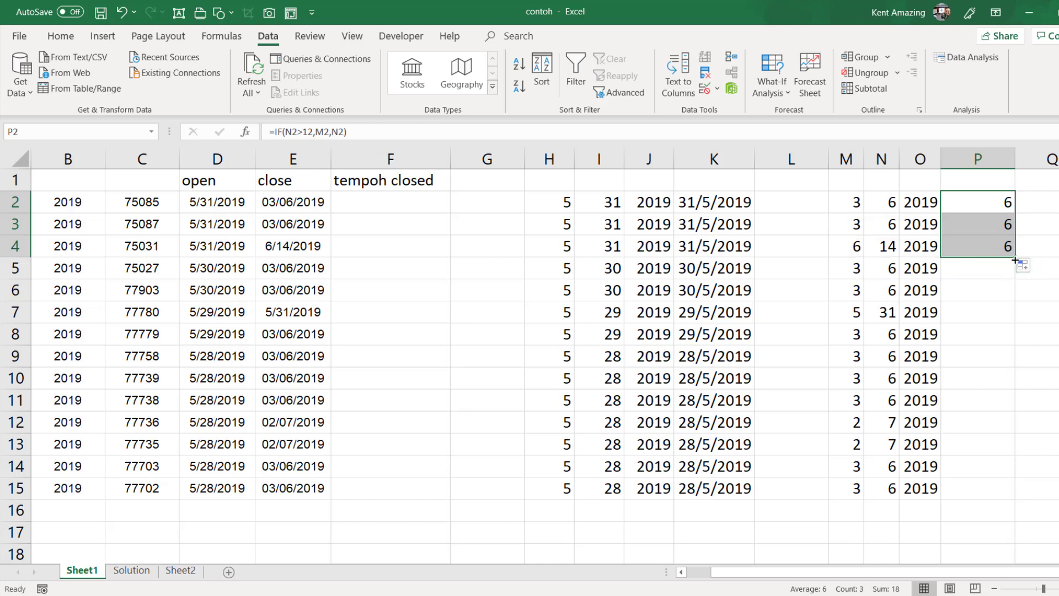
pyautogui.moveTo(1015, 260); pyautogui.dragTo(1019, 493)
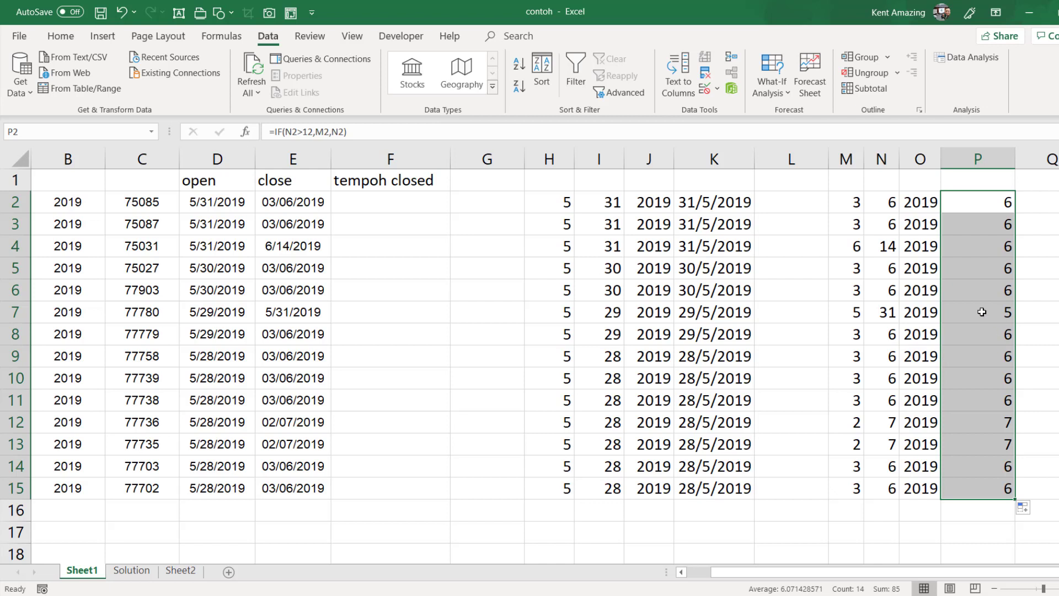
pyautogui.moveTo(883, 183); pyautogui.dragTo(906, 466)
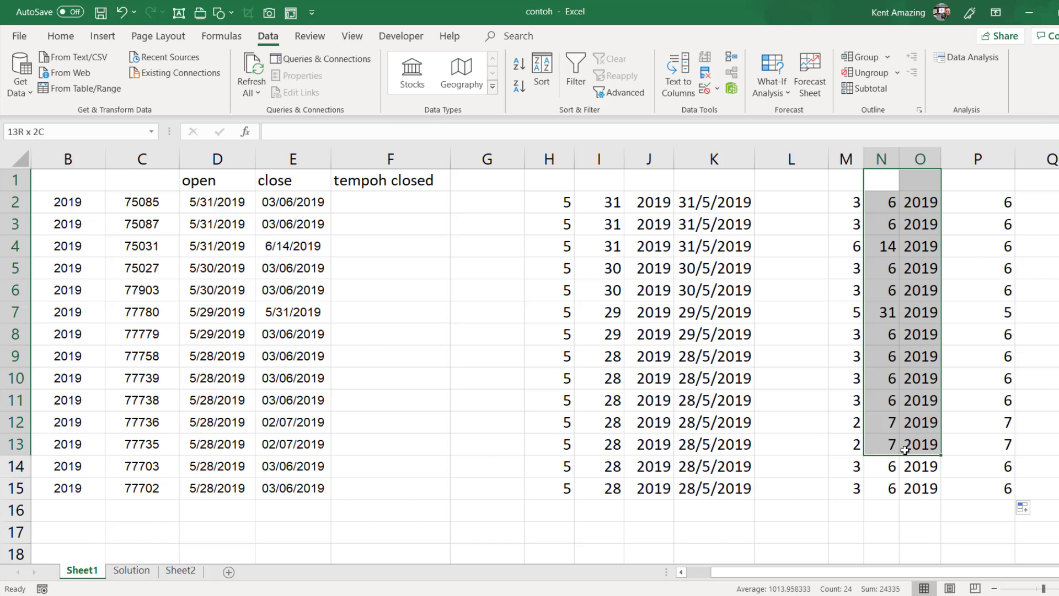
pyautogui.click(1000, 210)
# Enter =IF(N2>12,M2,N2) in Q2.
pyautogui.click(1044, 202)
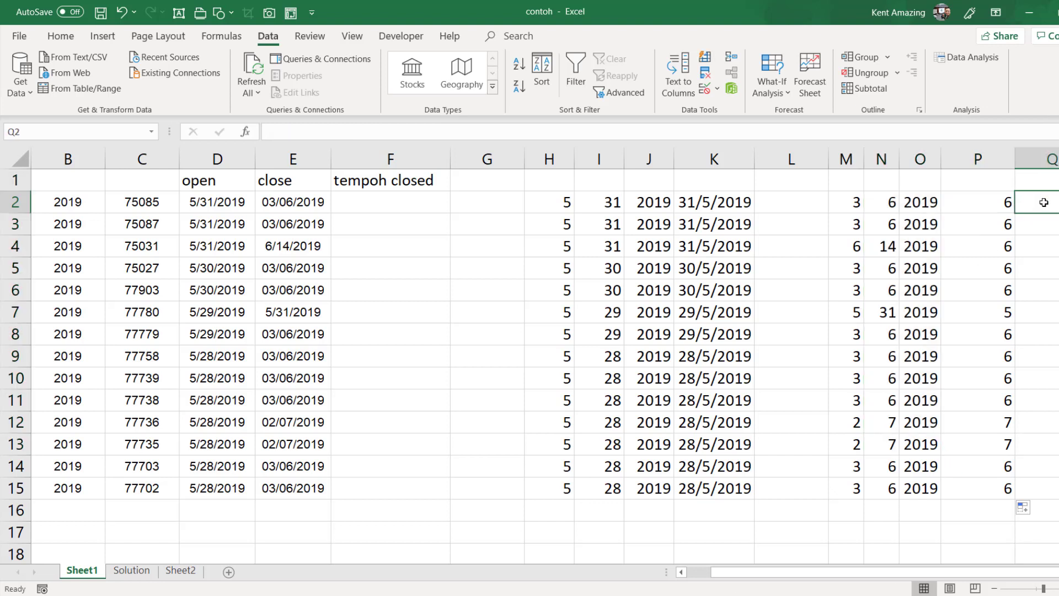
pyautogui.write('=if(')
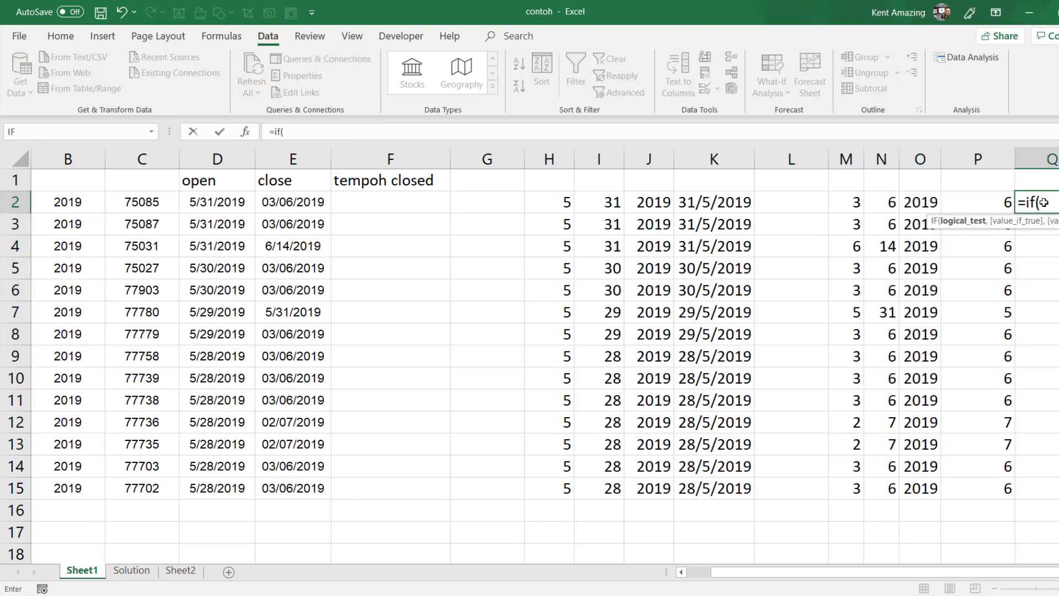
pyautogui.click(889, 203)
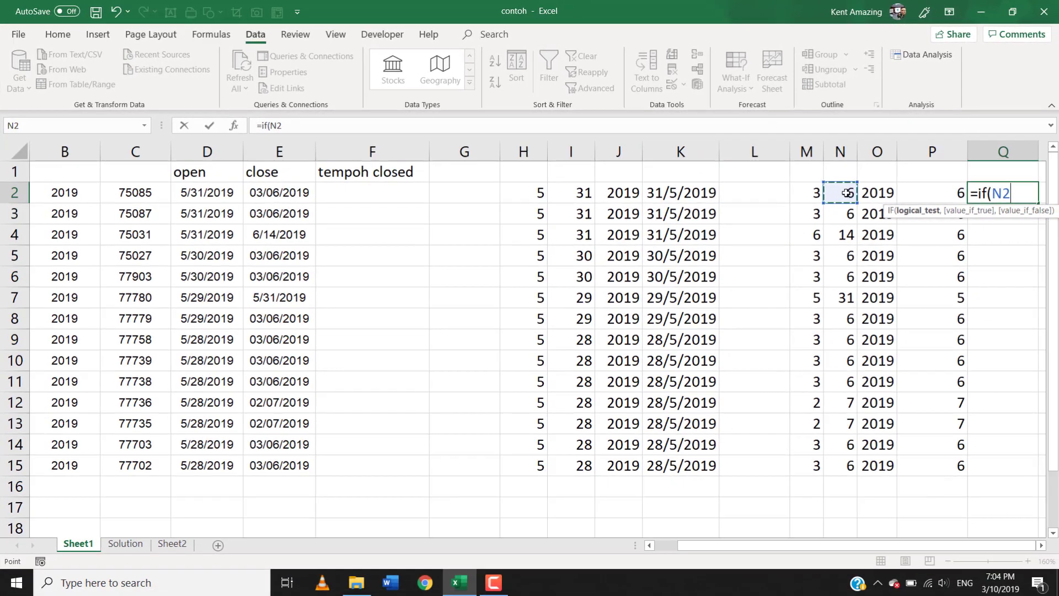
pyautogui.write('>')
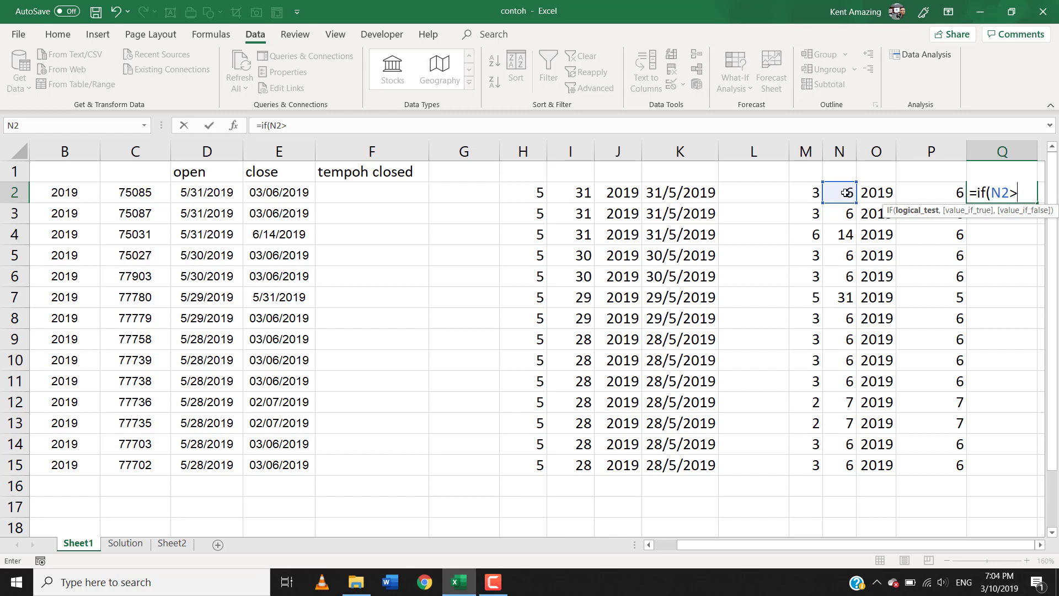
pyautogui.write('12,')
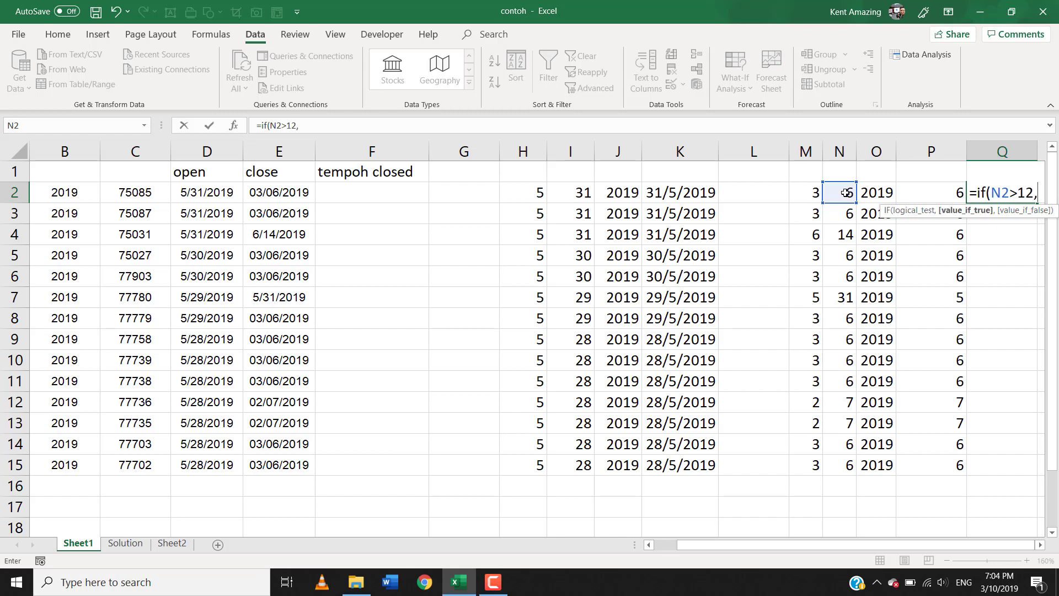
pyautogui.click(814, 191)
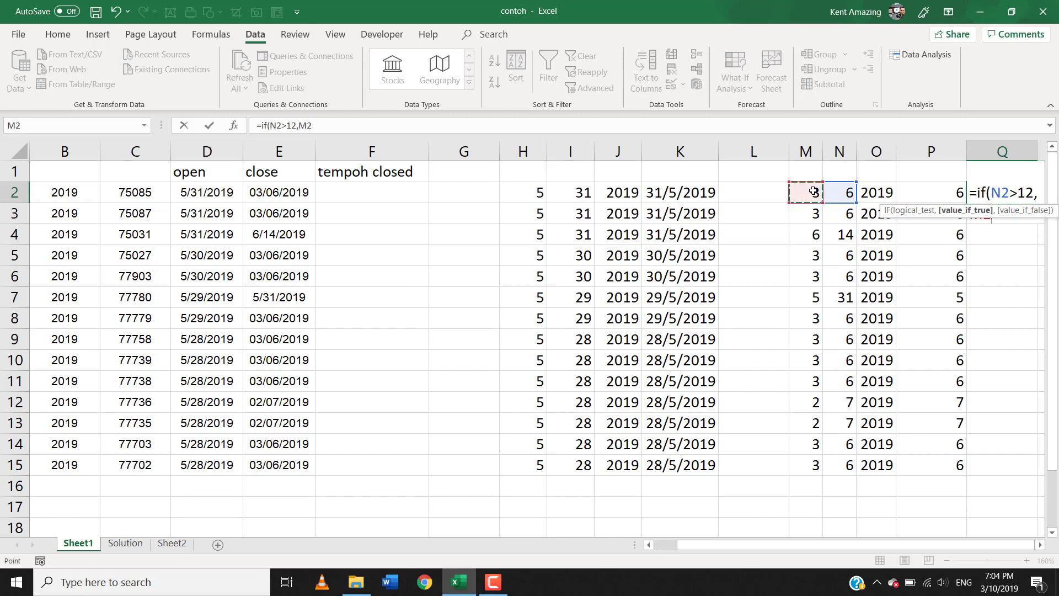
pyautogui.write(',')
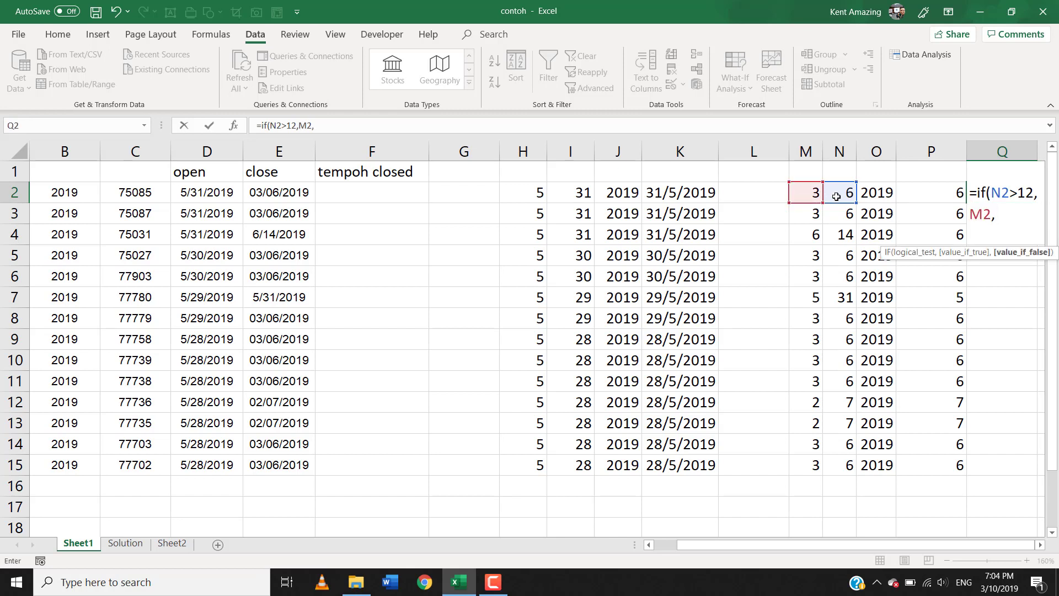
pyautogui.click(839, 196)
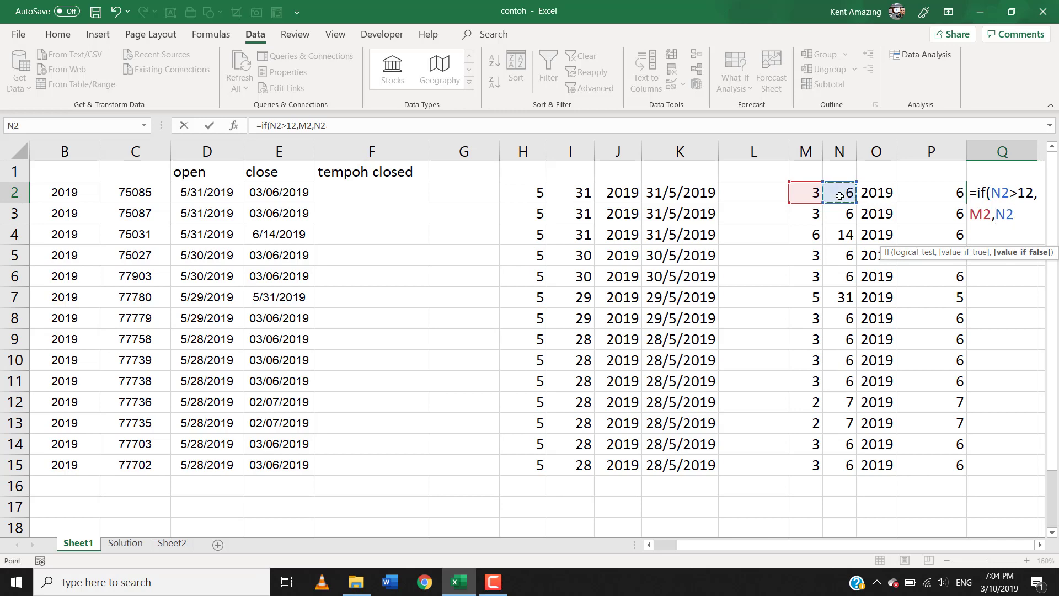
pyautogui.press('Return')
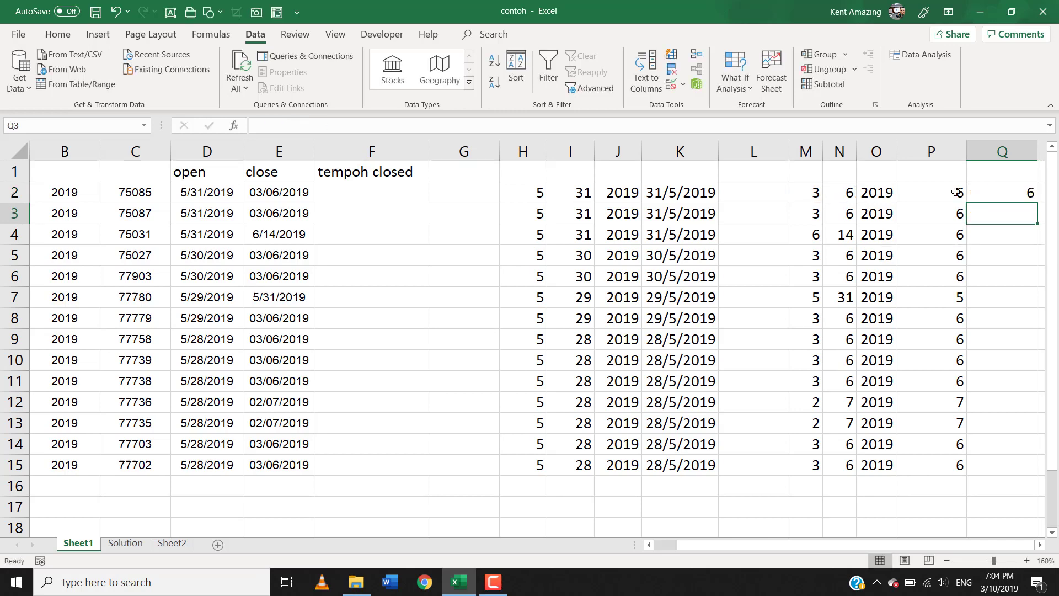
# Re-edit Q2, re-entering the M2 and N2 arguments, and recommit the formula.
pyautogui.click(1028, 197)
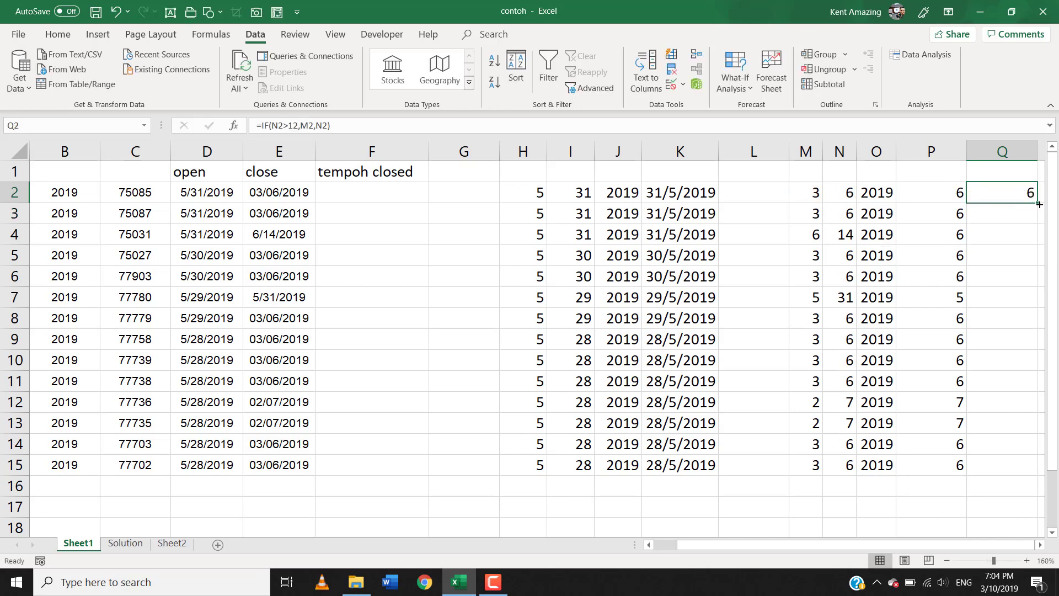
pyautogui.doubleClick(1006, 188)
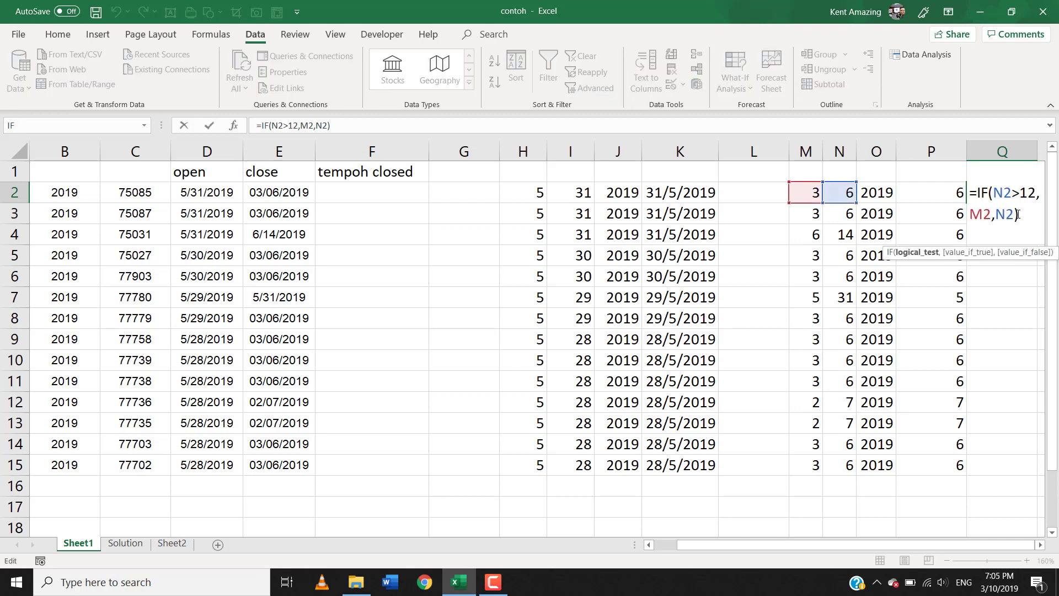
pyautogui.moveTo(1020, 215); pyautogui.dragTo(969, 216)
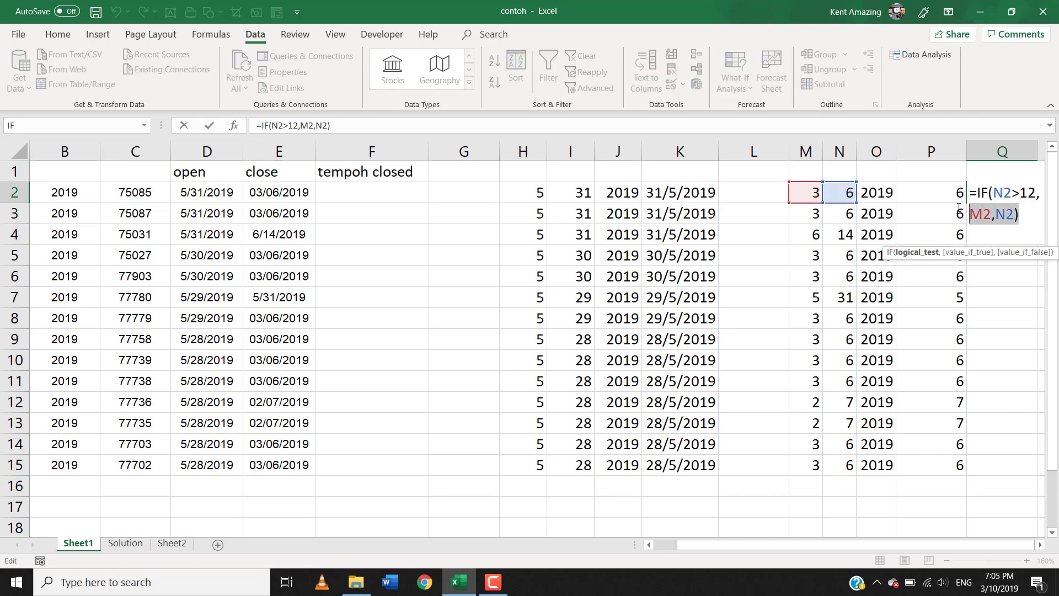
pyautogui.click(804, 189)
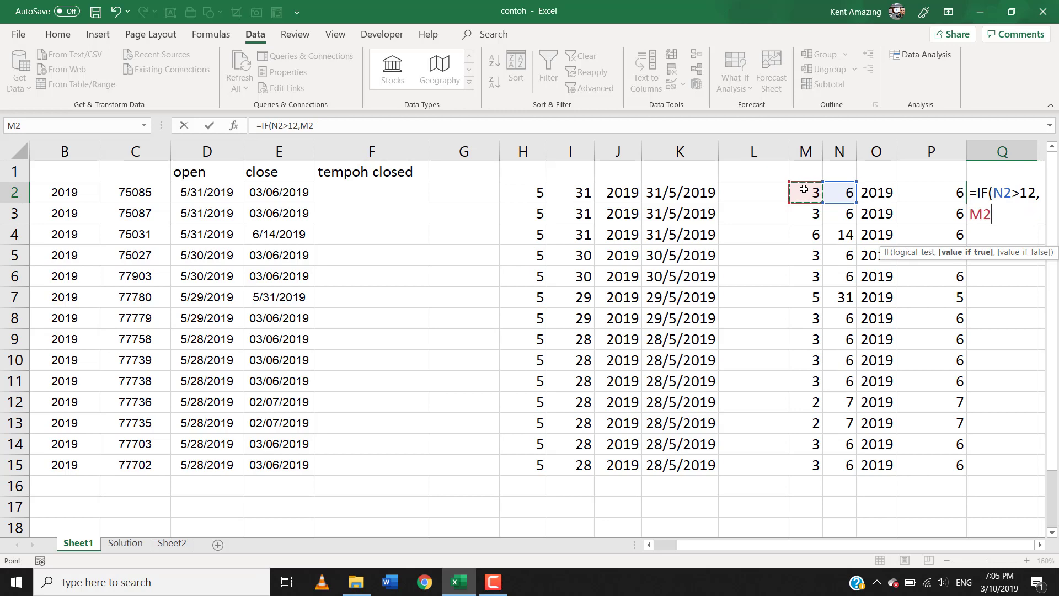
pyautogui.write(',')
pyautogui.click(840, 193)
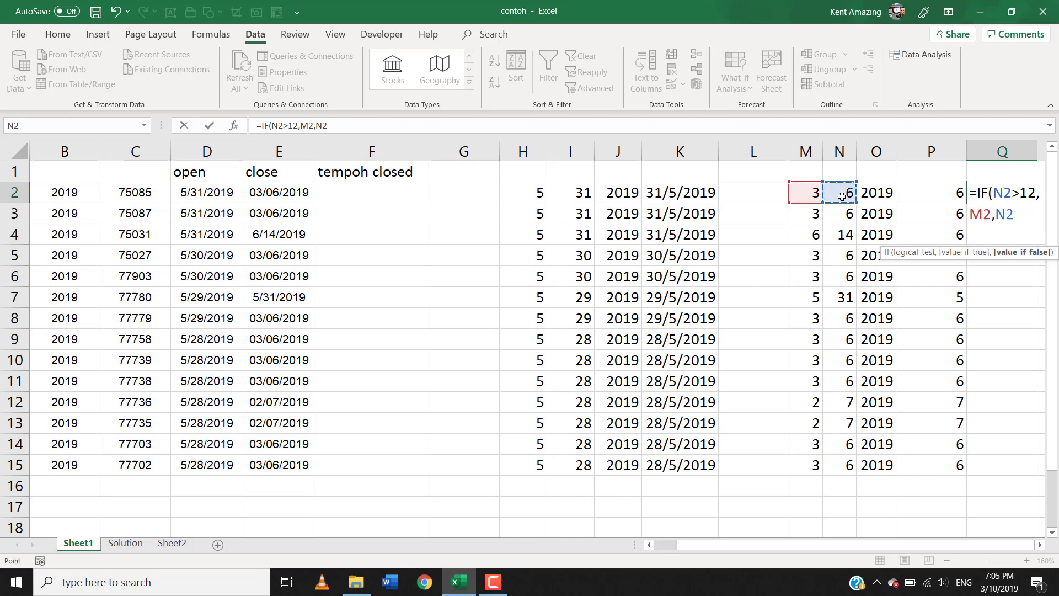
pyautogui.write(')')
pyautogui.press('Return')
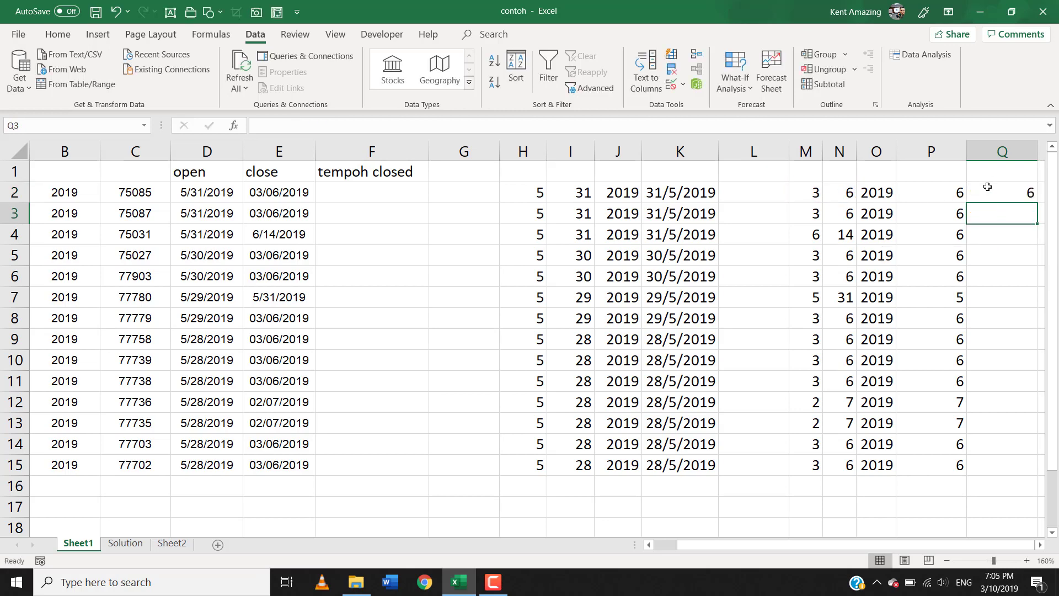
pyautogui.click(988, 191)
pyautogui.doubleClick(988, 192)
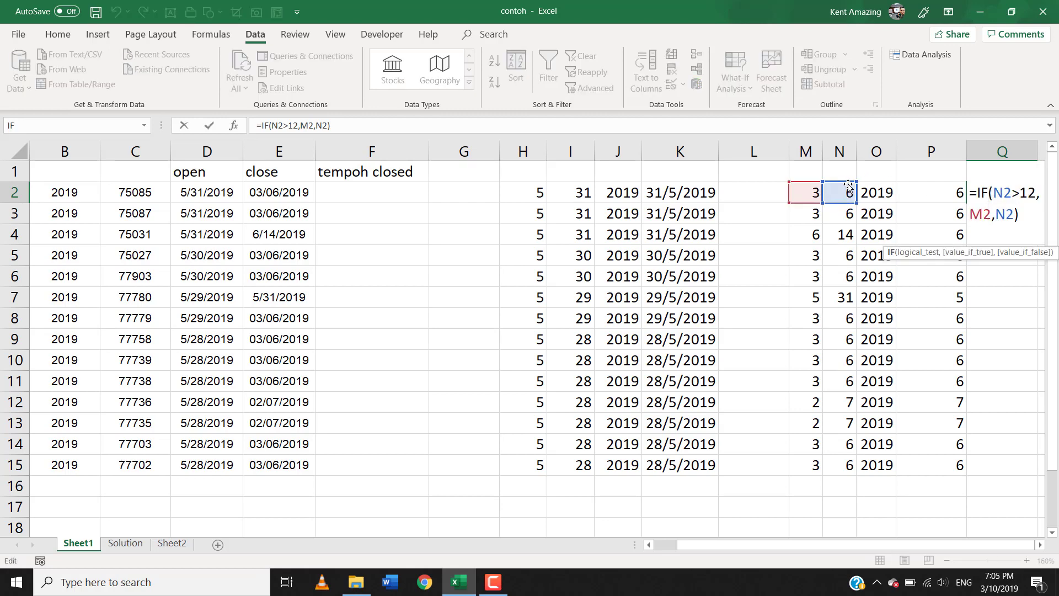
pyautogui.press('Return')
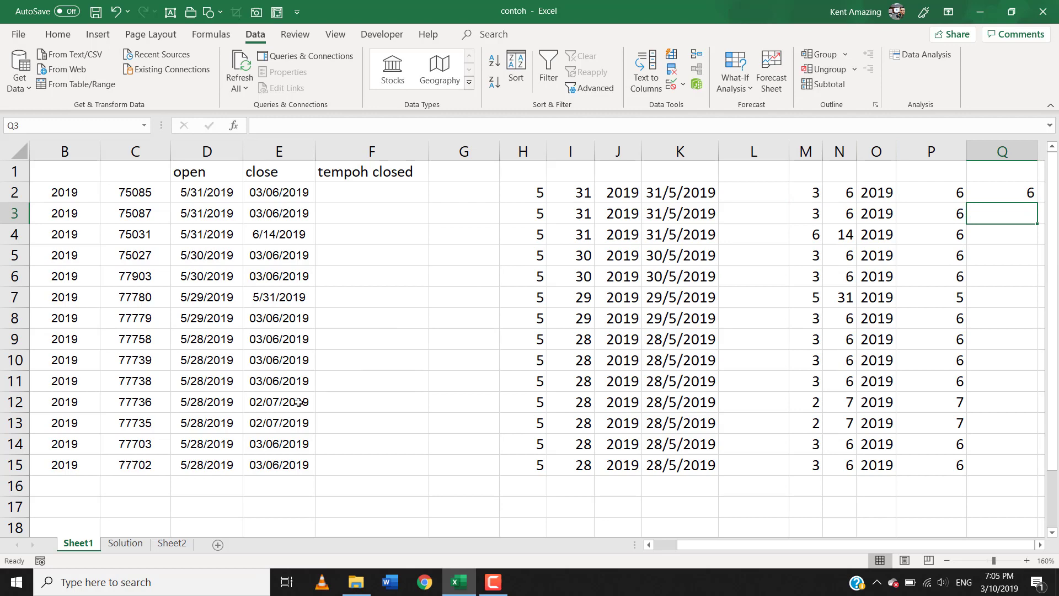
# Check the Solution sheet's Q5 formula =IF(N5>12,N5,M5).
pyautogui.click(143, 544)
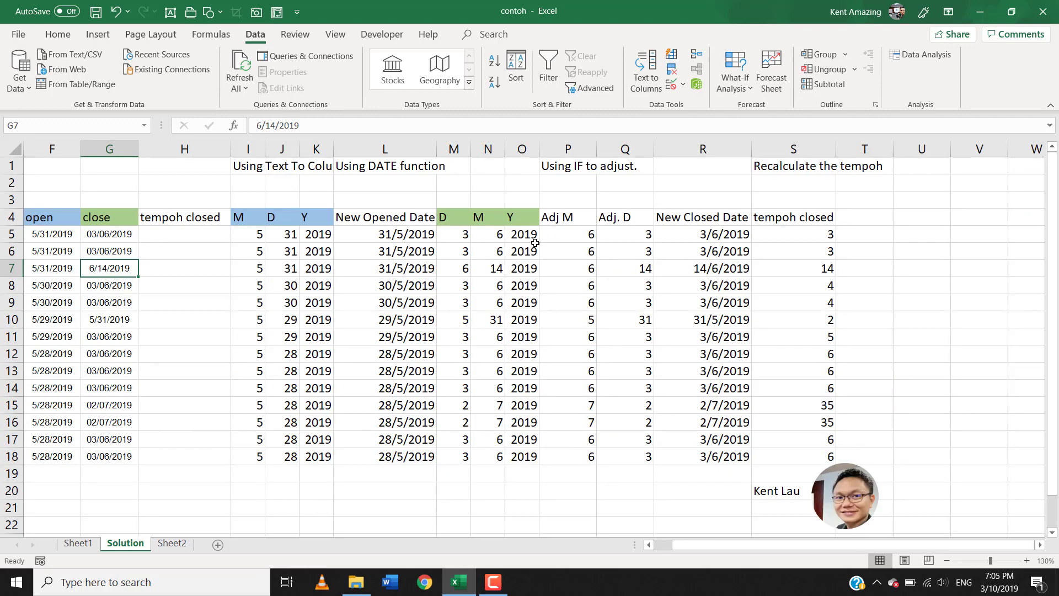
pyautogui.click(627, 236)
pyautogui.doubleClick(626, 237)
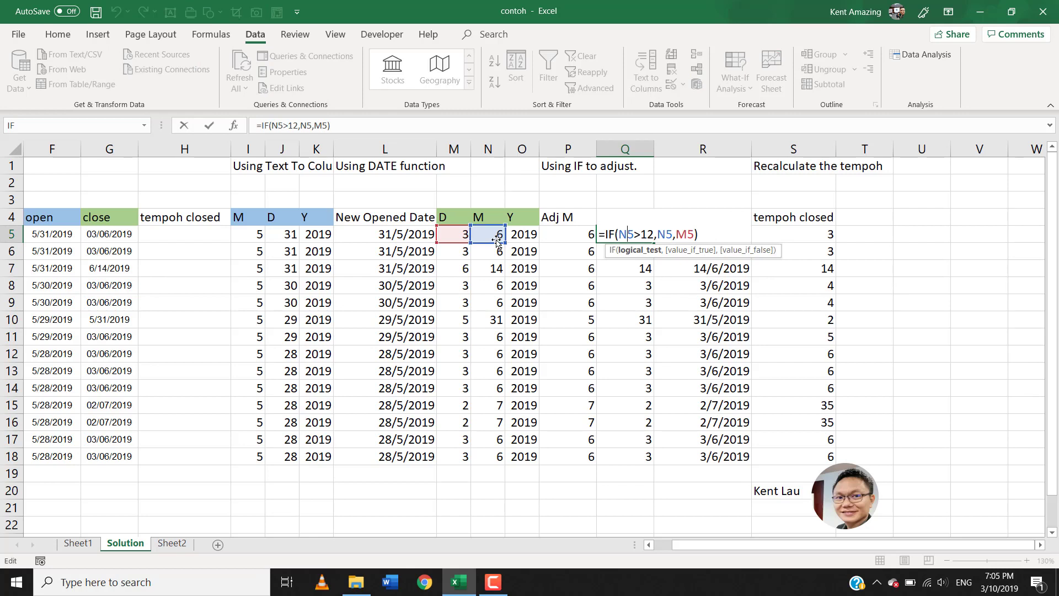
pyautogui.press('Escape')
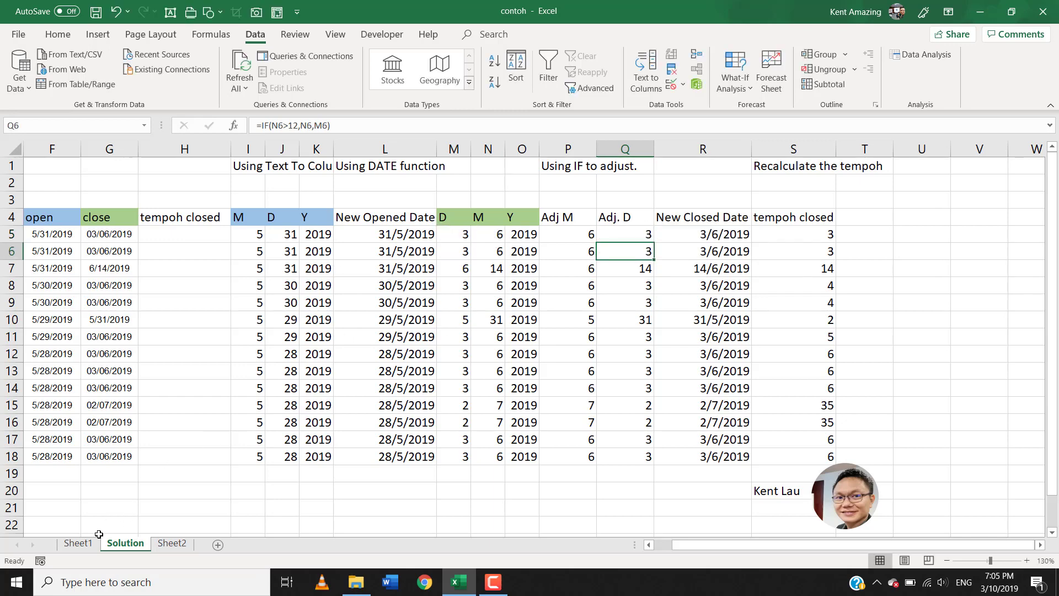
# Back on Sheet1, select the M2 argument inside Q2's formula for removal.
pyautogui.click(78, 543)
pyautogui.doubleClick(985, 193)
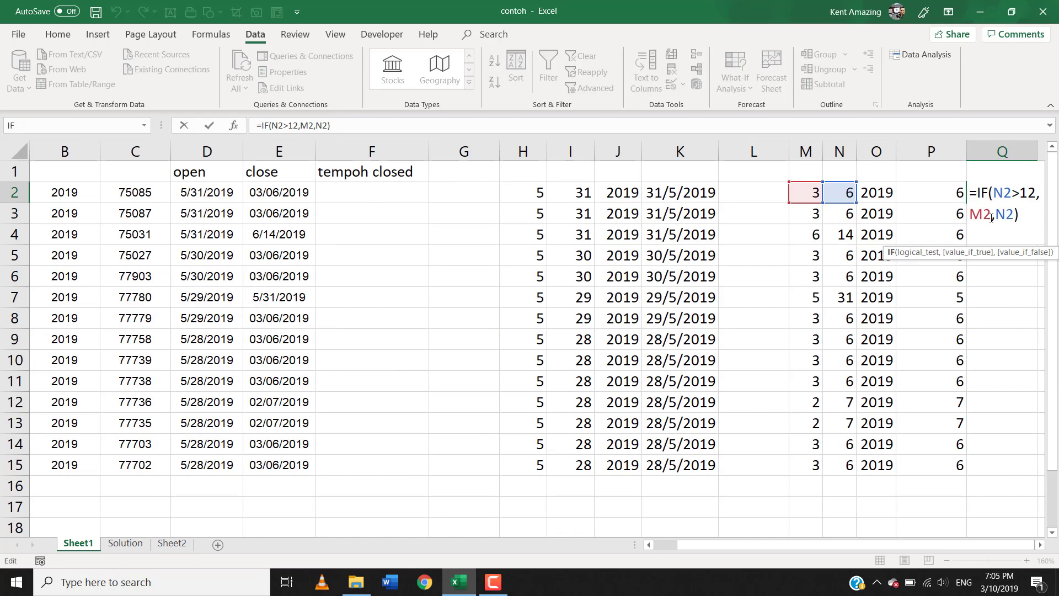
pyautogui.doubleClick(978, 214)
# Correct the Q2 formula to =IF(N2>12,N2,M2).
pyautogui.press('Delete')
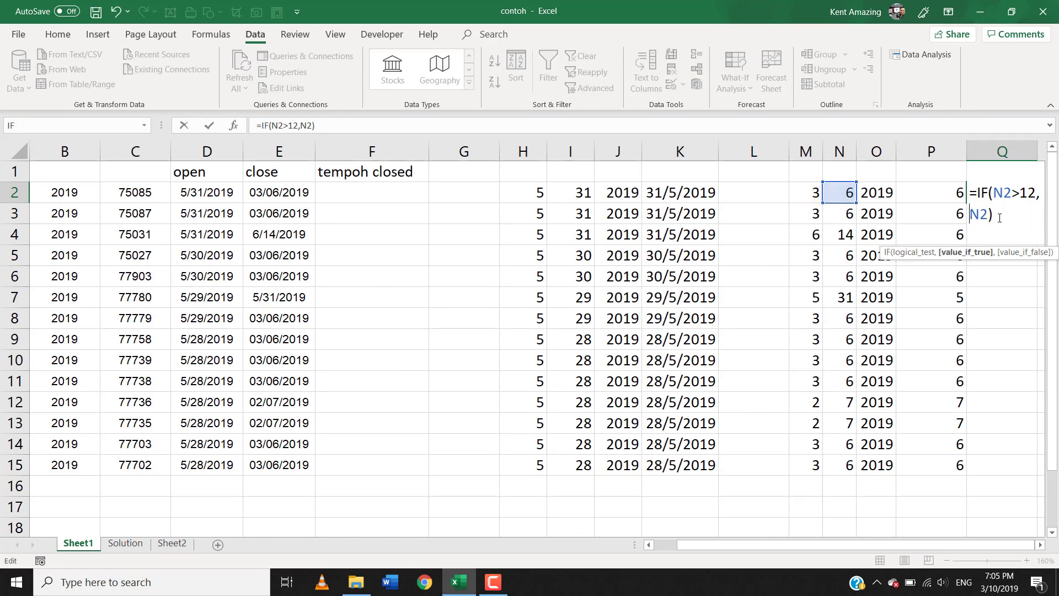
pyautogui.click(983, 215)
pyautogui.write(',')
pyautogui.click(814, 192)
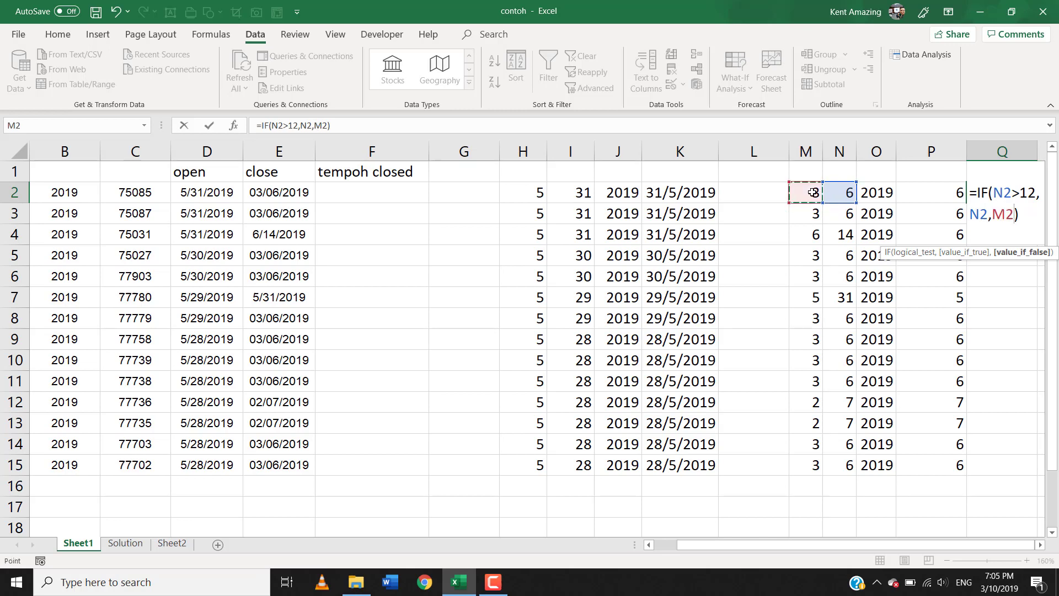
pyautogui.press('Return')
# Fill the Q2 formula down to Q15 and narrow columns P and Q to equal width.
pyautogui.click(996, 196)
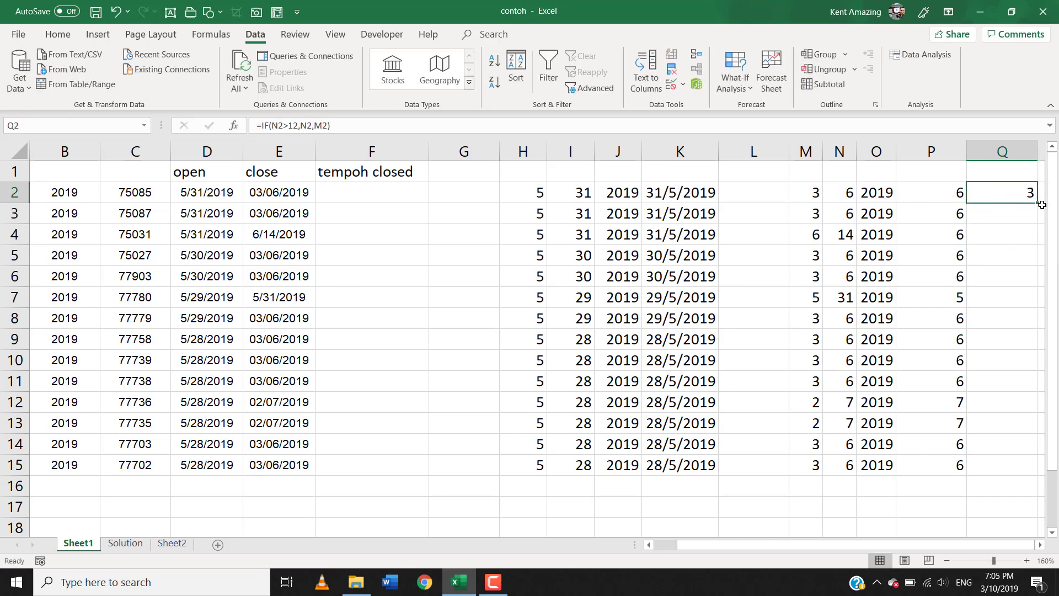
pyautogui.moveTo(1038, 202); pyautogui.dragTo(1020, 237)
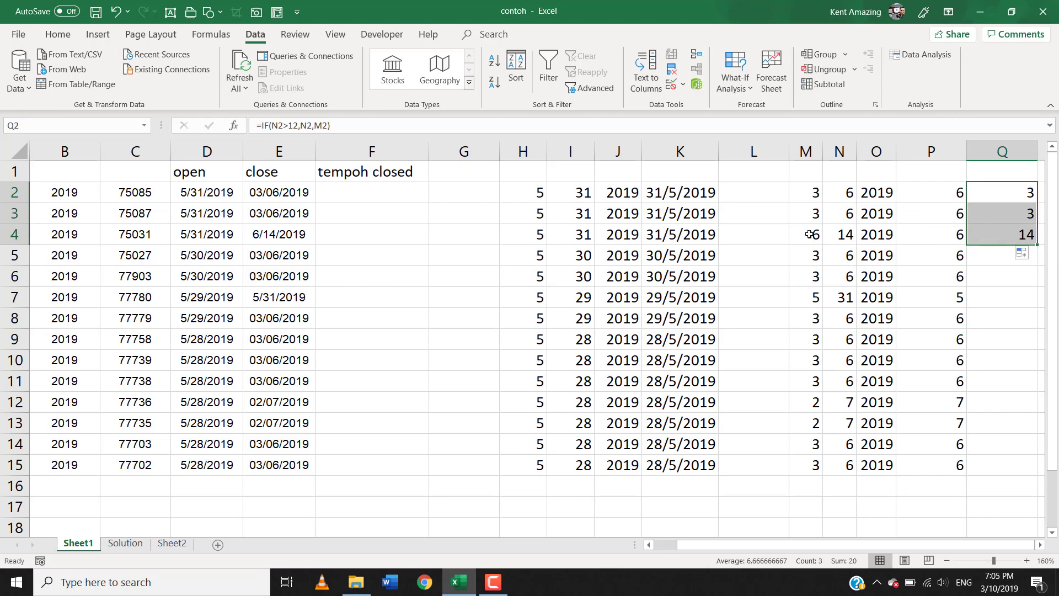
pyautogui.moveTo(1038, 245); pyautogui.dragTo(1028, 463)
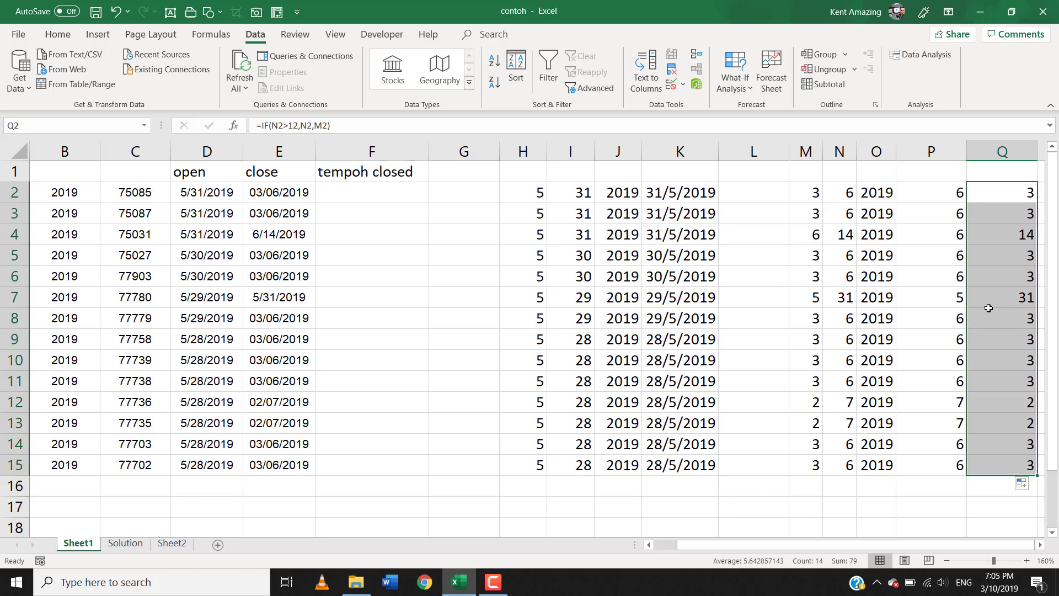
pyautogui.moveTo(931, 151)
pyautogui.mouseDown()
pyautogui.moveTo(993, 150)
pyautogui.moveTo(937, 151)
pyautogui.mouseUp()
# Enter the headers 'Adj. M' in P1 and 'Adj. Day' in Q1.
pyautogui.click(916, 170)
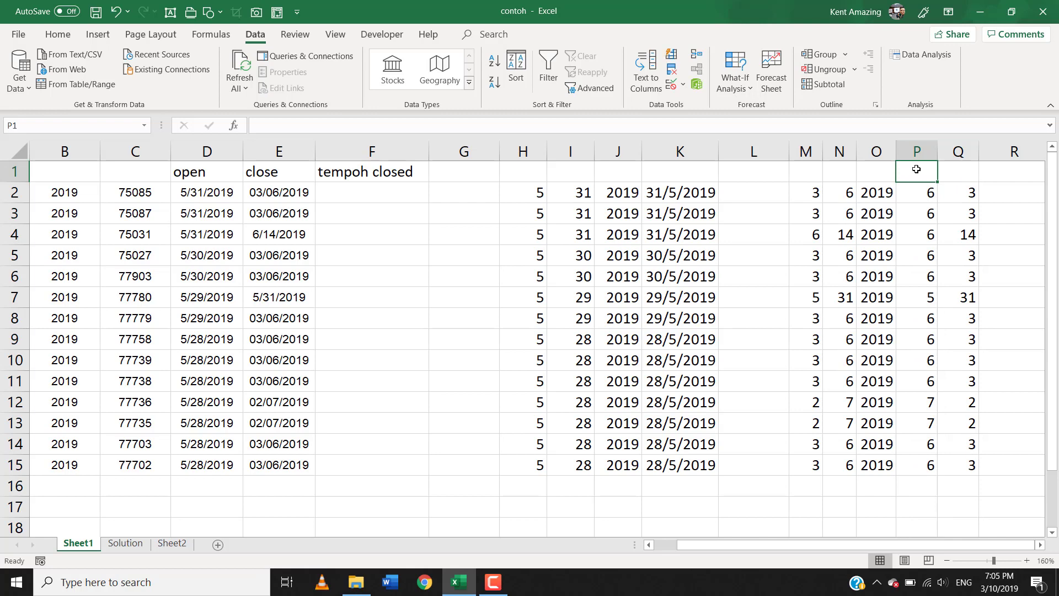
pyautogui.write('Aa')
pyautogui.press('BackSpace')
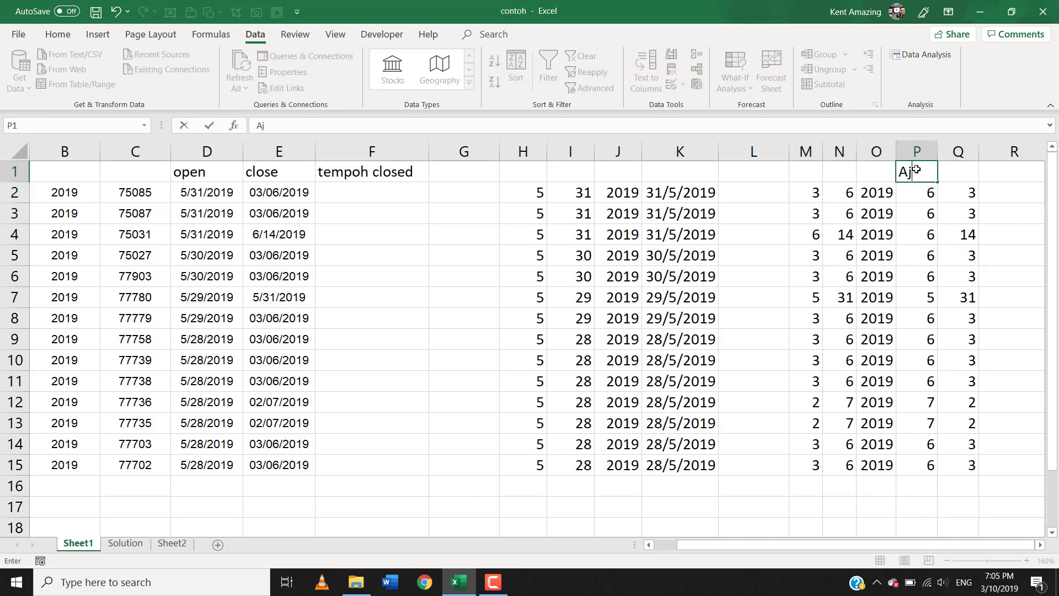
pyautogui.write('dj. M')
pyautogui.press('Tab')
pyautogui.write('Adj.')
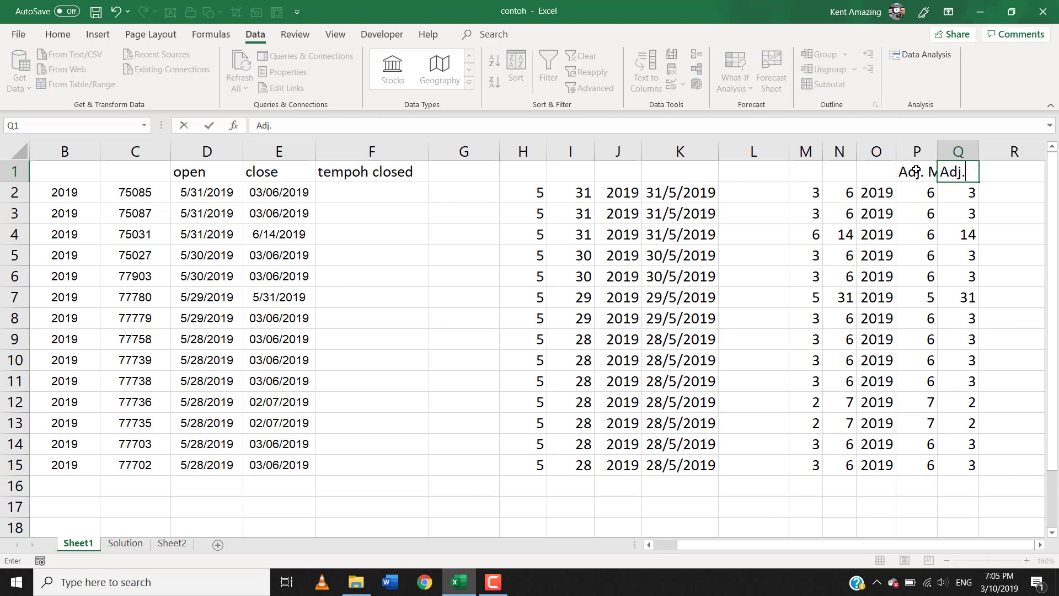
pyautogui.write(' Day')
pyautogui.press('Tab')
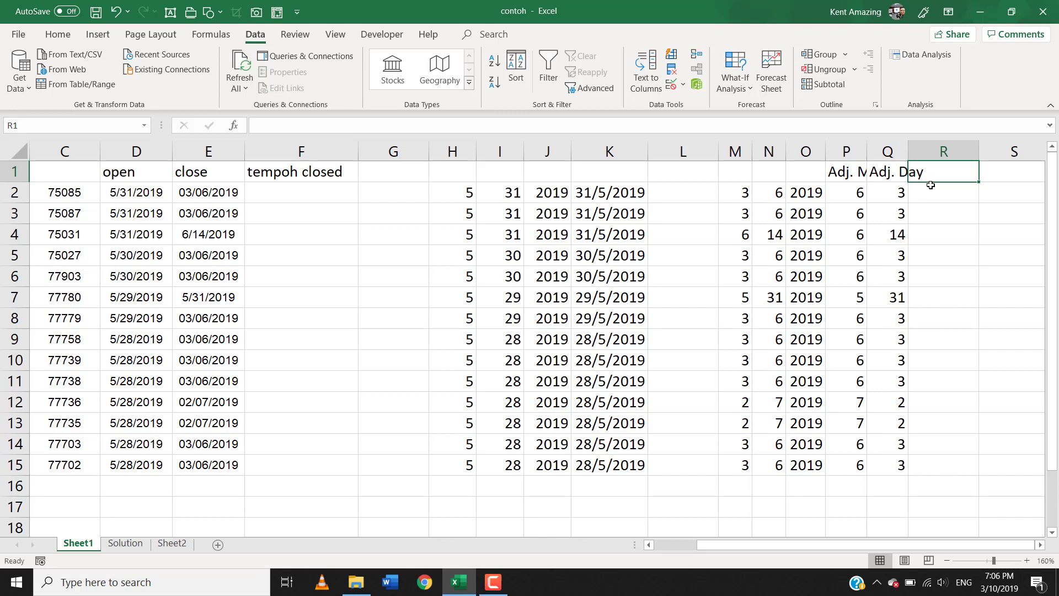
# Enter =DATE(O2,P2,Q2) in R2 to rebuild the closed date.
pyautogui.click(931, 184)
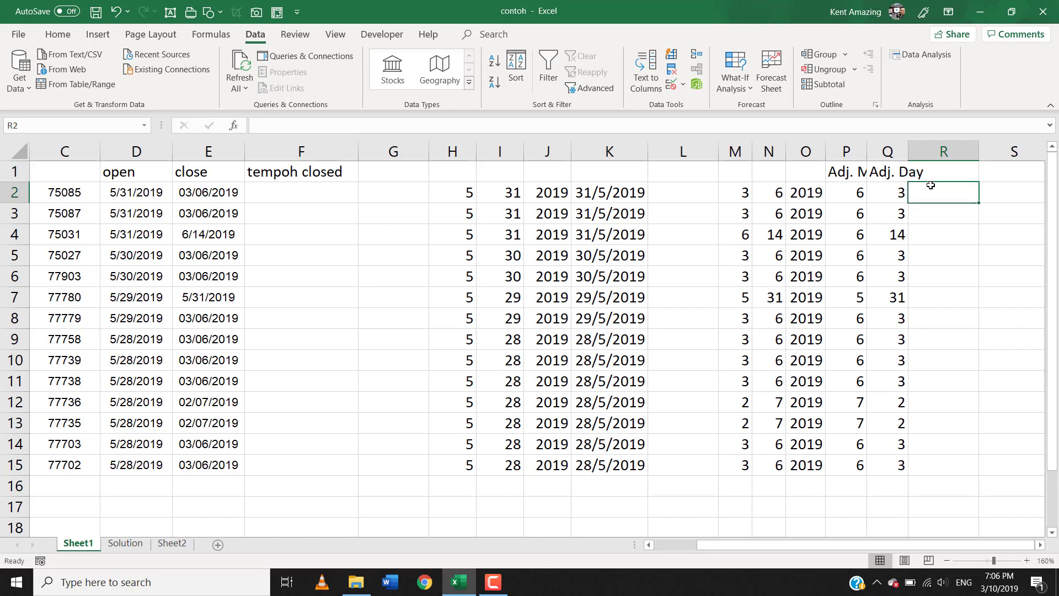
pyautogui.write('=date(')
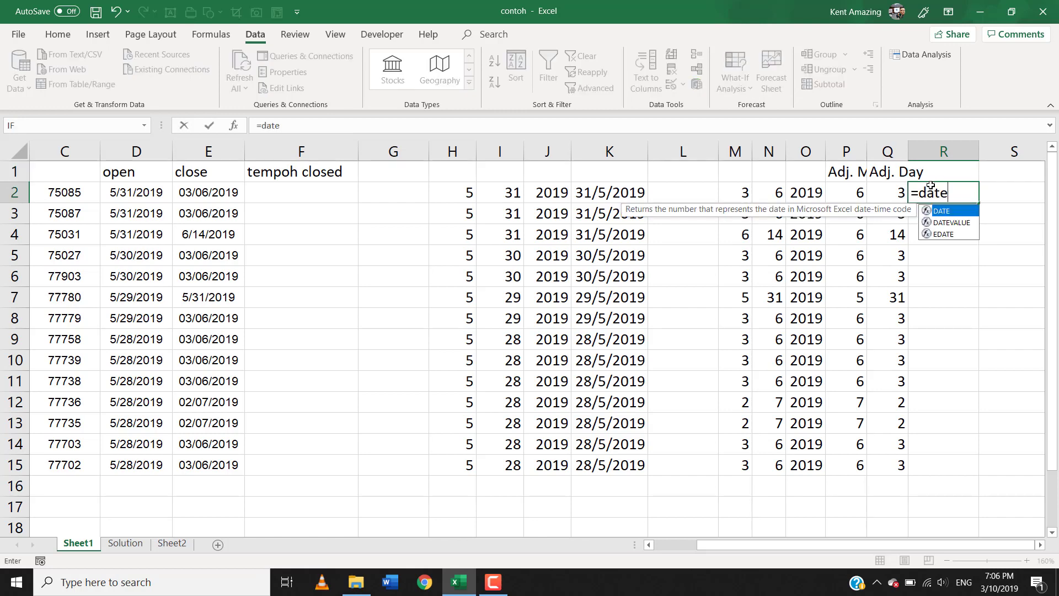
pyautogui.click(806, 189)
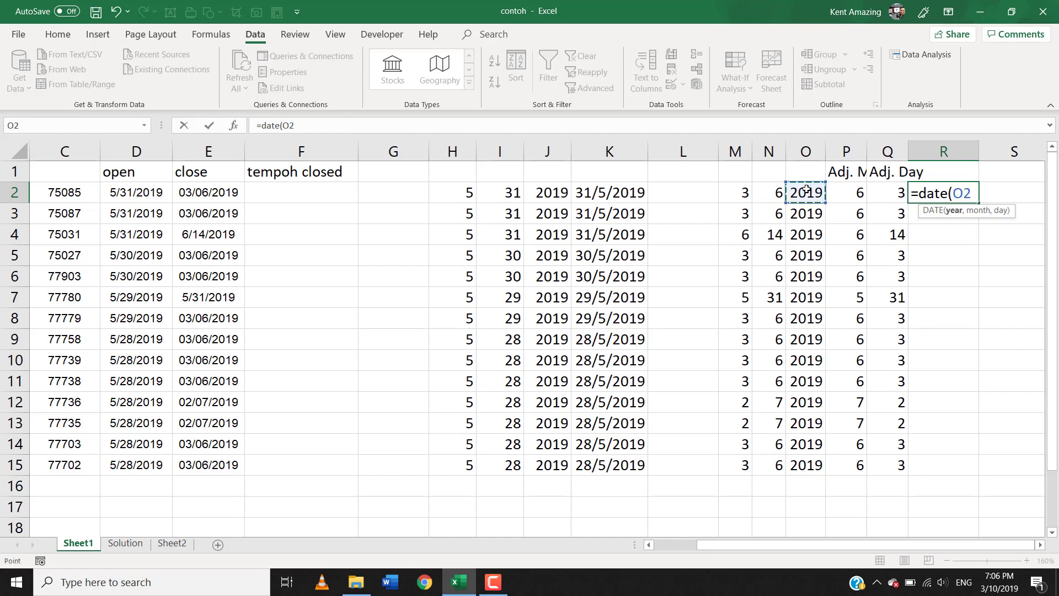
pyautogui.write(',')
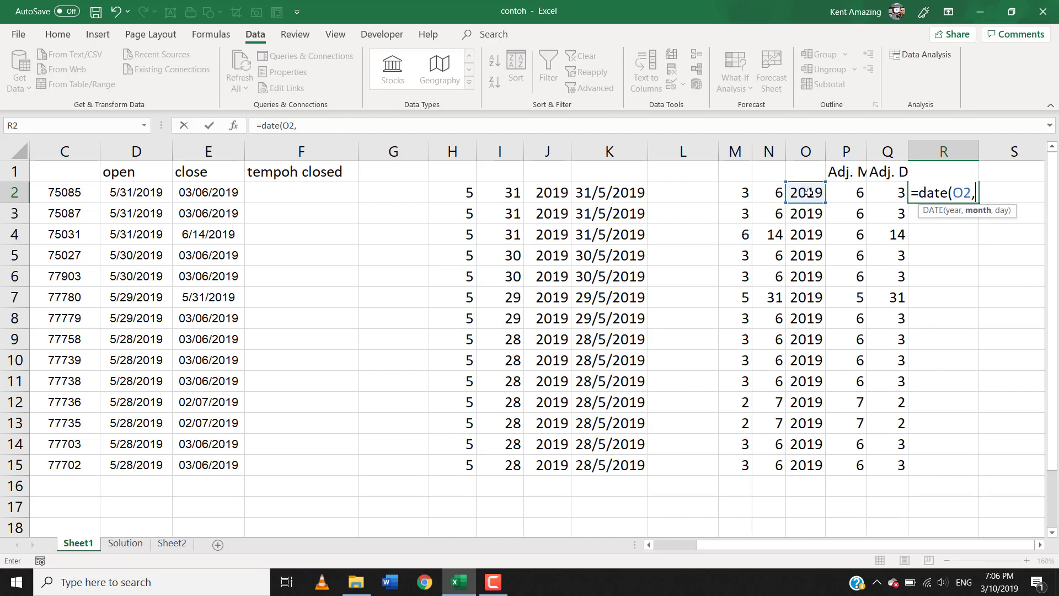
pyautogui.click(852, 191)
pyautogui.write(',')
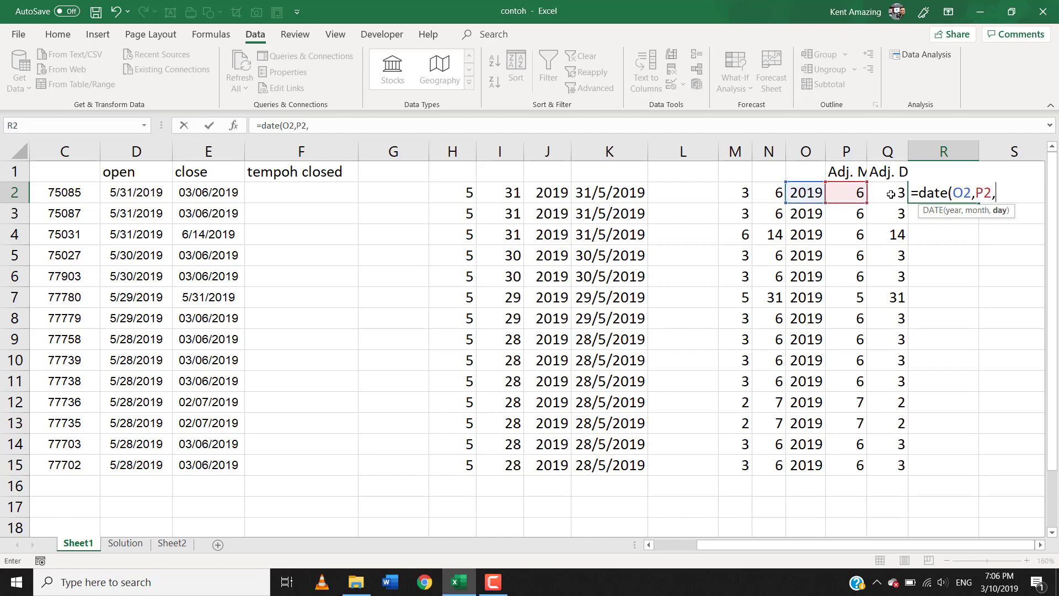
pyautogui.click(896, 193)
pyautogui.write(')')
pyautogui.press('Return')
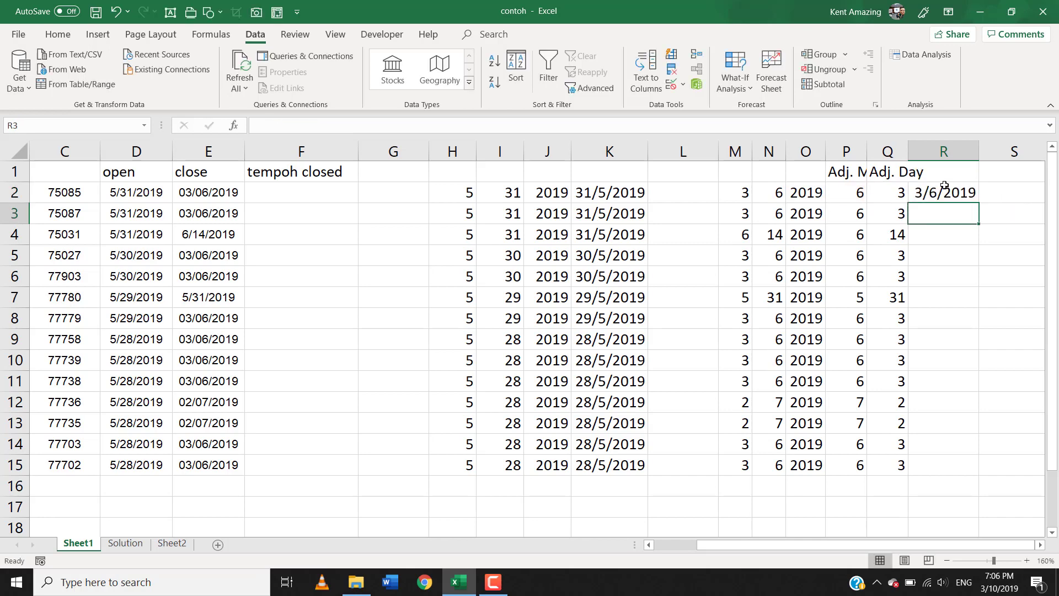
# Copy the R2 date formula down to R15 and autofit column R.
pyautogui.click(966, 198)
pyautogui.doubleClick(980, 204)
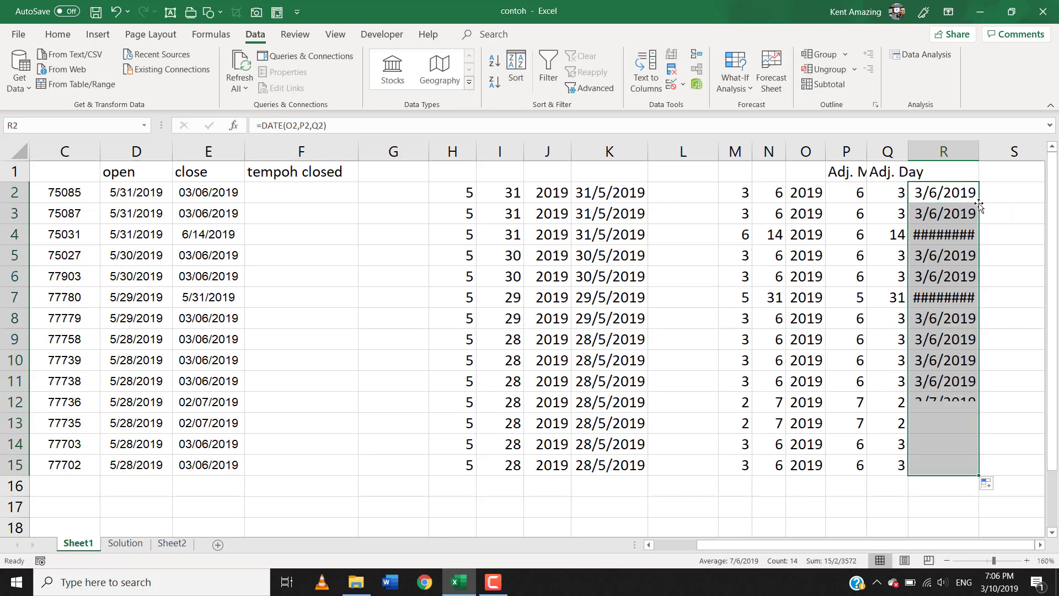
pyautogui.doubleClick(980, 152)
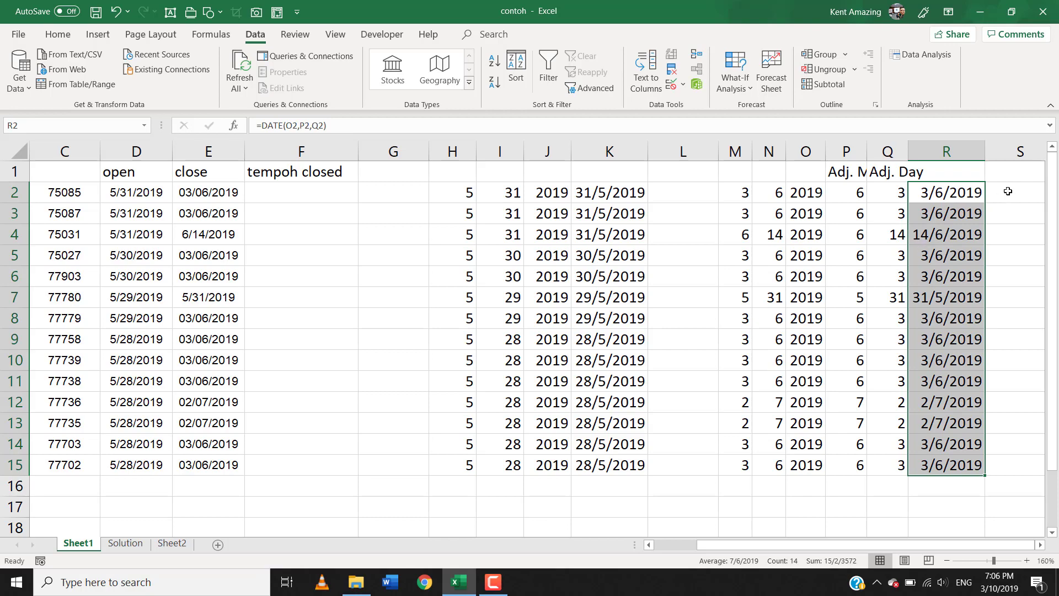
# Enter =R2-K2 in S2 to count the days between close and open dates.
pyautogui.click(1008, 192)
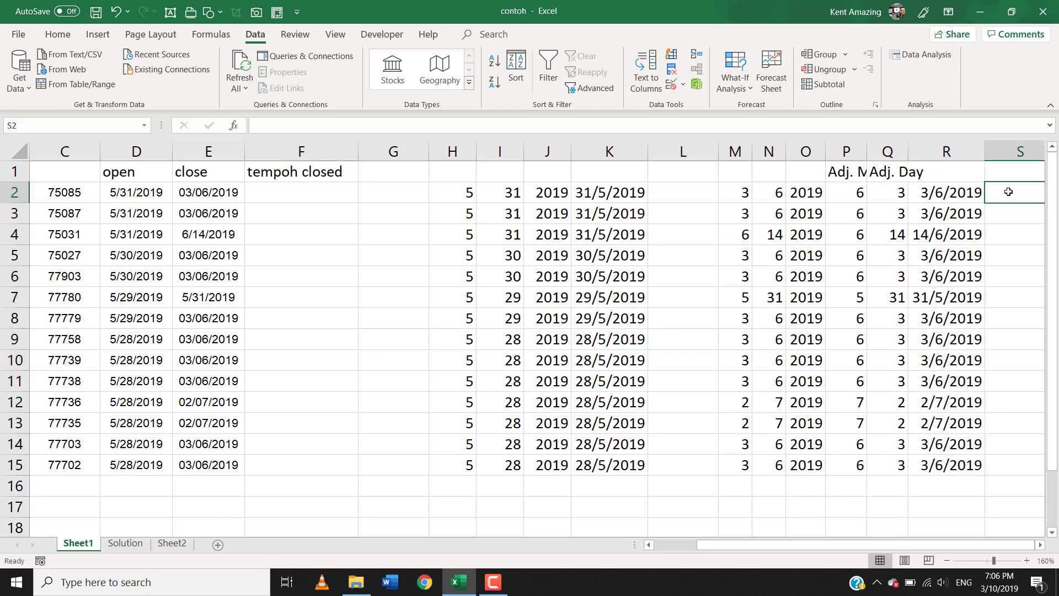
pyautogui.write('=')
pyautogui.click(874, 193)
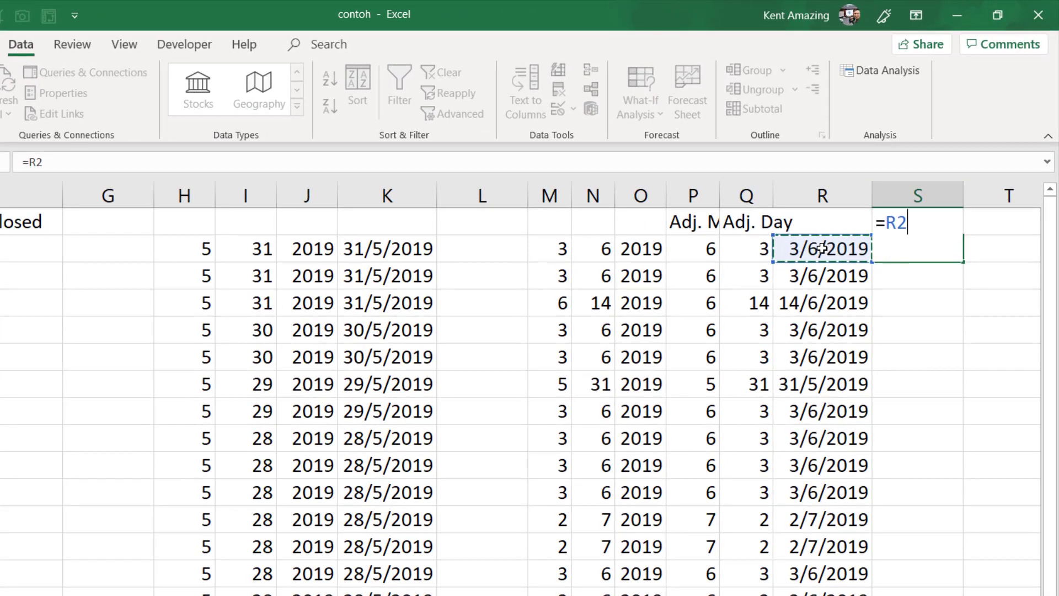
pyautogui.write('-')
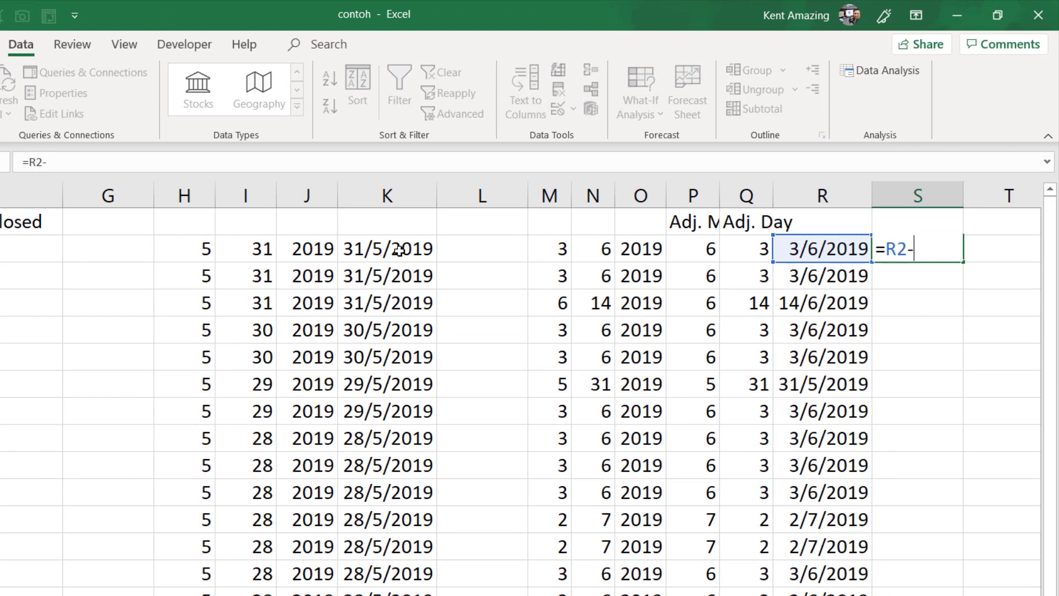
pyautogui.click(400, 249)
pyautogui.press('Return')
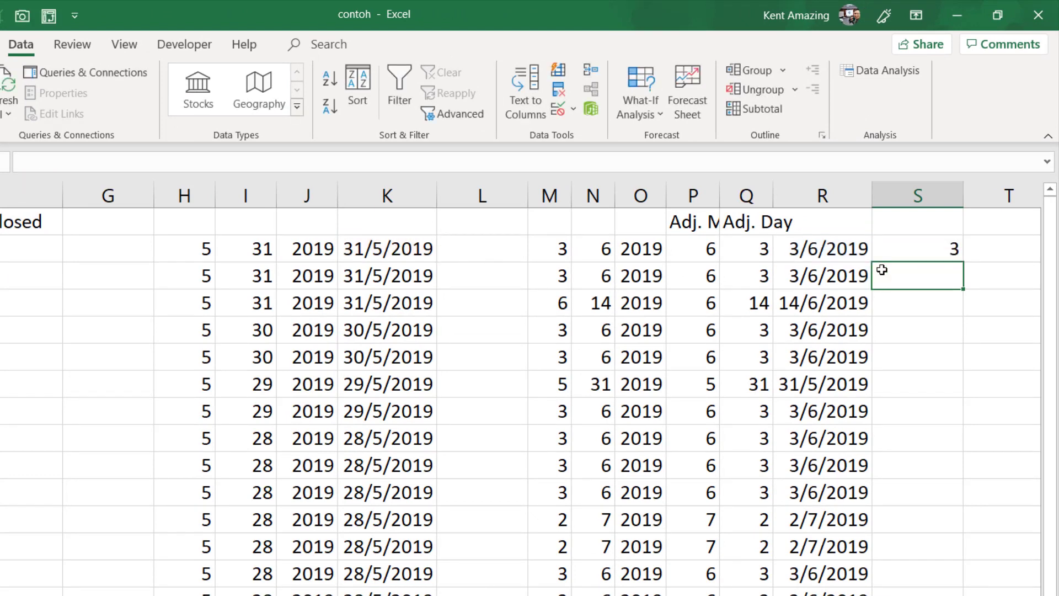
# Fill the day-count formula down column S and check the formulas in S2–S4.
pyautogui.click(881, 247)
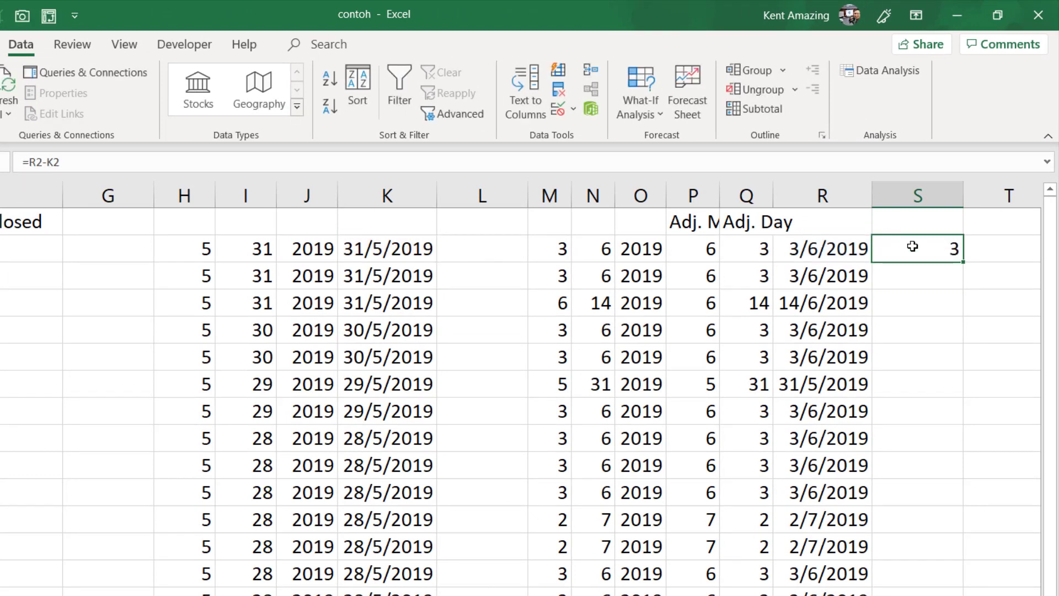
pyautogui.doubleClick(965, 259)
pyautogui.click(911, 300)
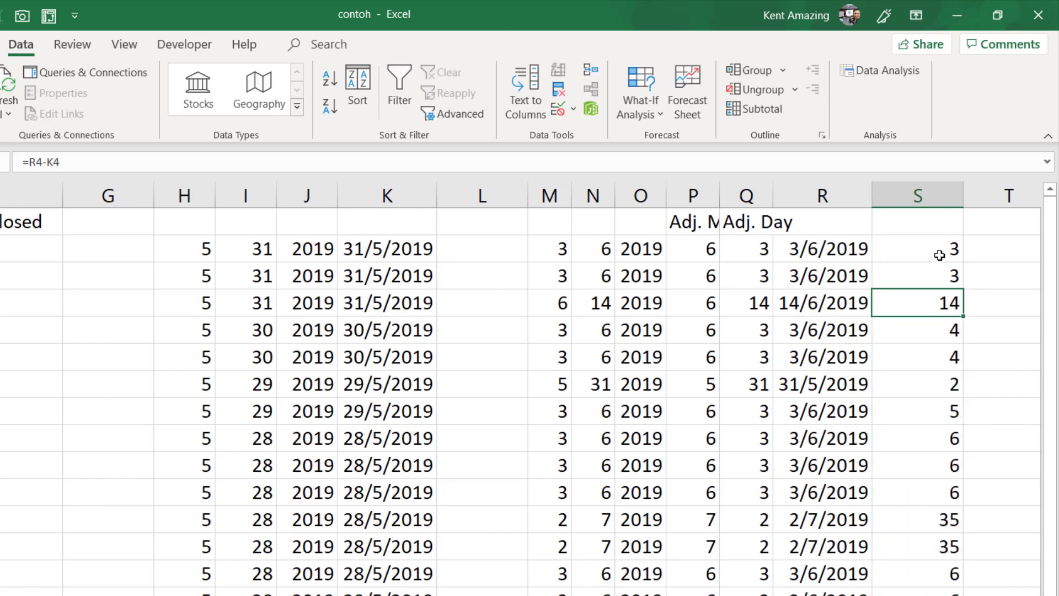
pyautogui.moveTo(940, 256); pyautogui.dragTo(949, 590)
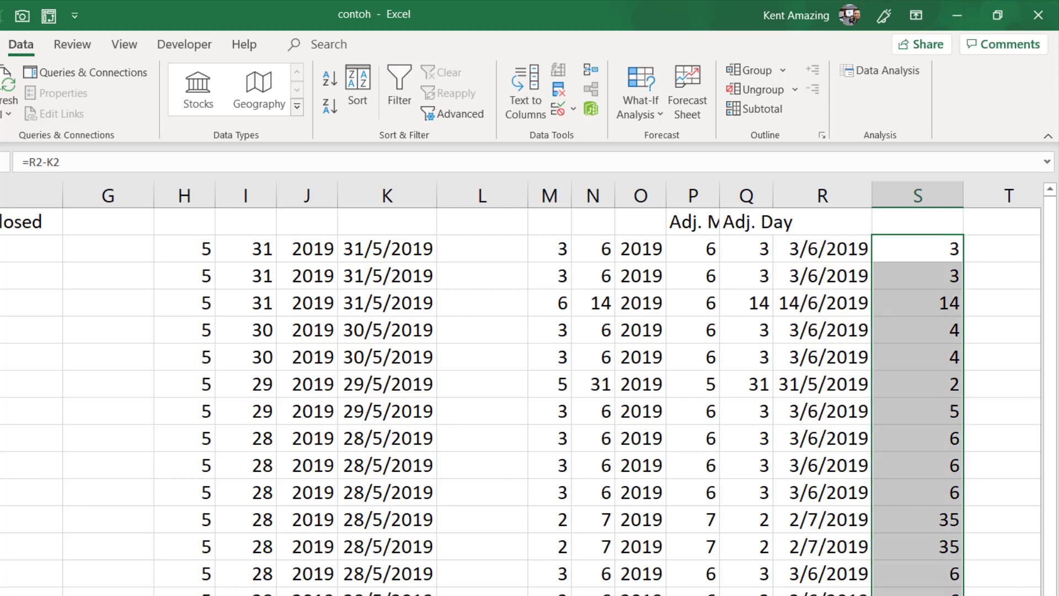
pyautogui.click(914, 260)
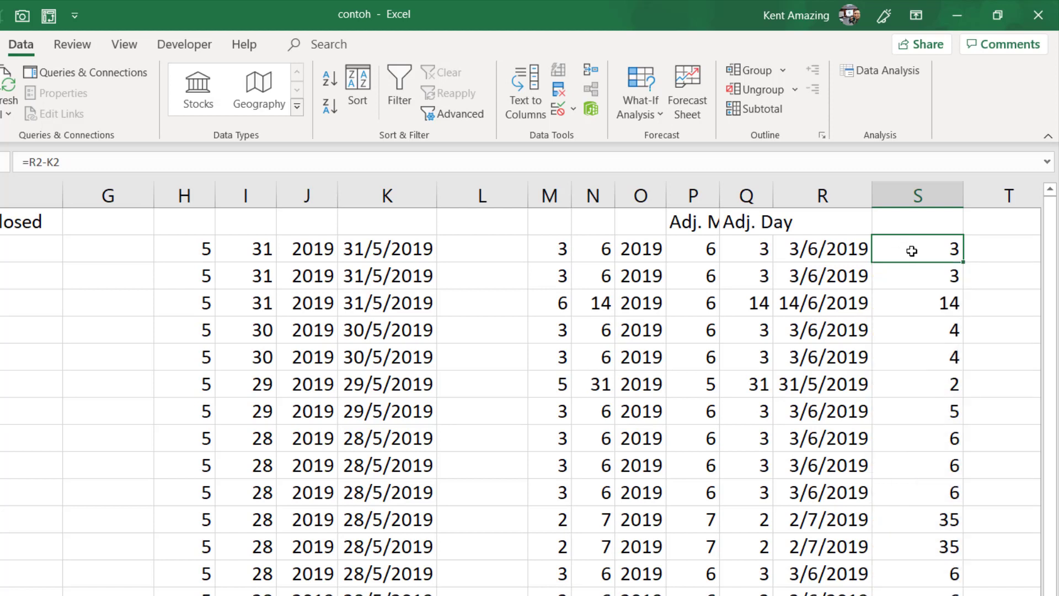
pyautogui.click(907, 216)
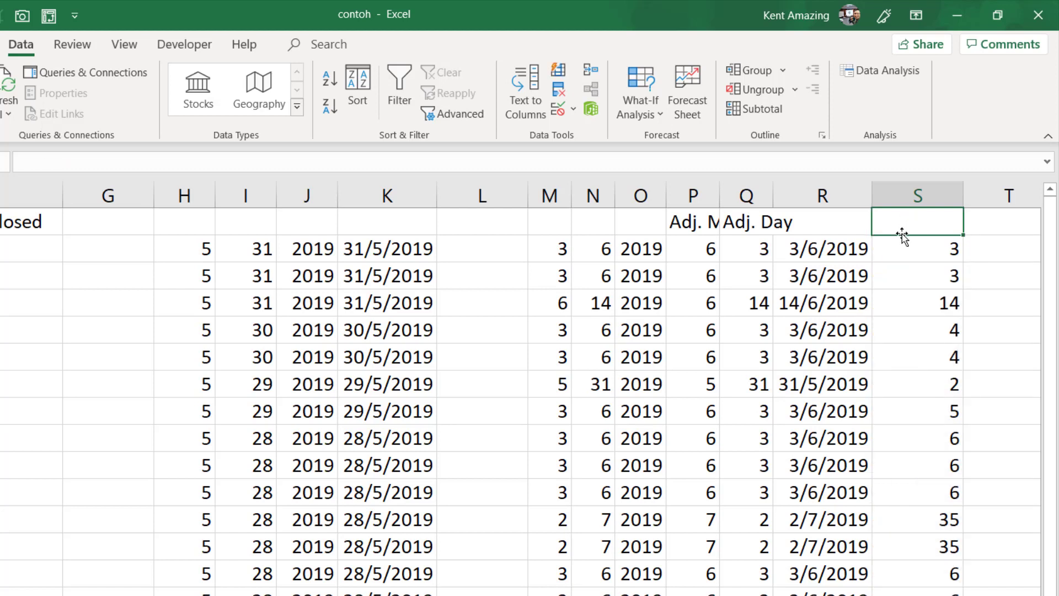
pyautogui.click(904, 255)
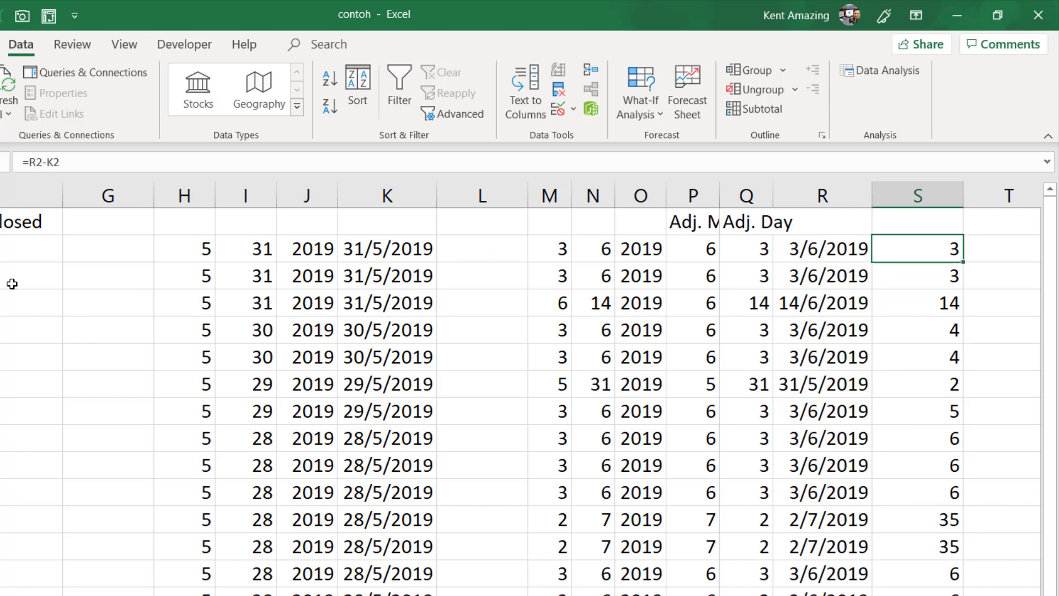
pyautogui.click(899, 272)
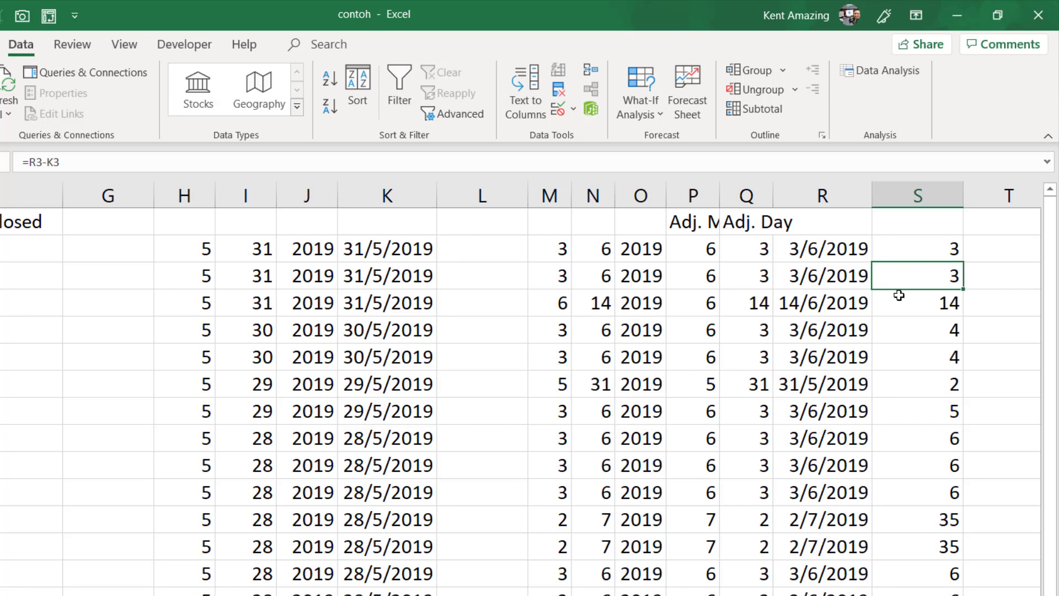
pyautogui.click(900, 298)
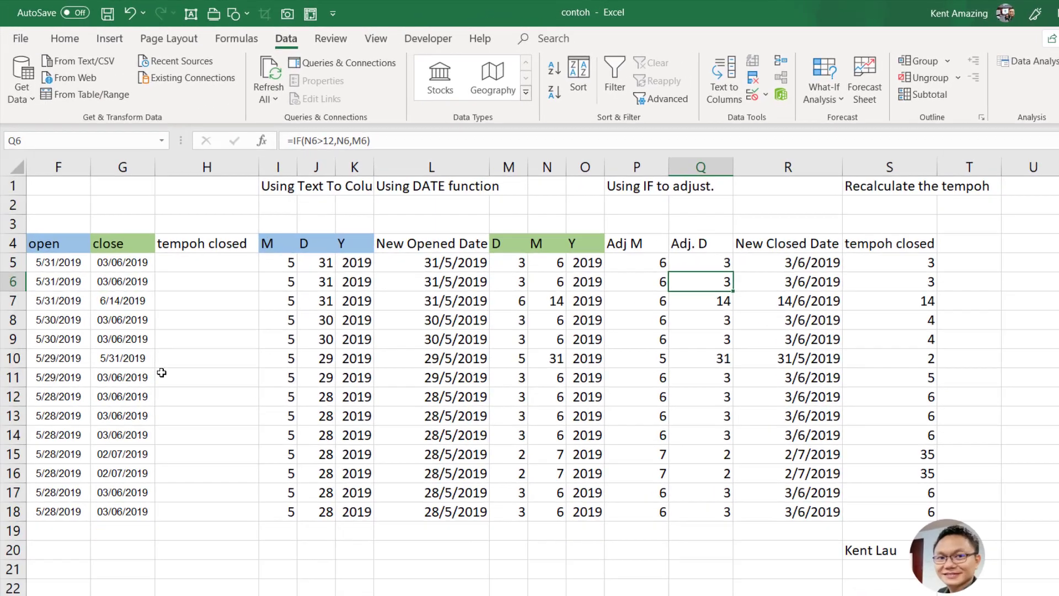
# On the Solution sheet, review the M, D, Y split columns and the L5 and R5 date formulas.
pyautogui.click(289, 243)
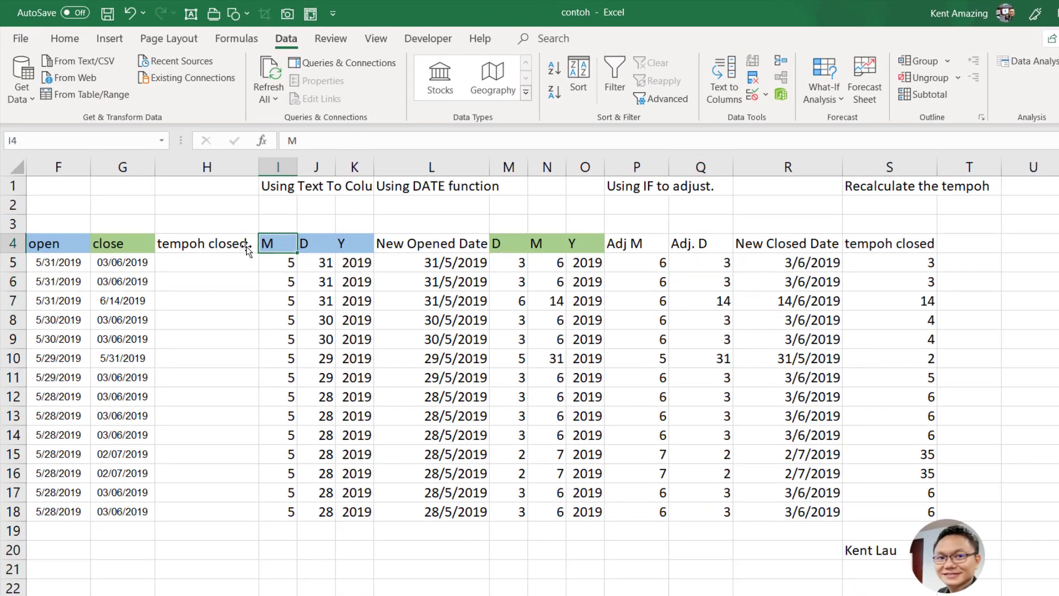
pyautogui.click(52, 249)
pyautogui.moveTo(275, 243); pyautogui.dragTo(353, 245)
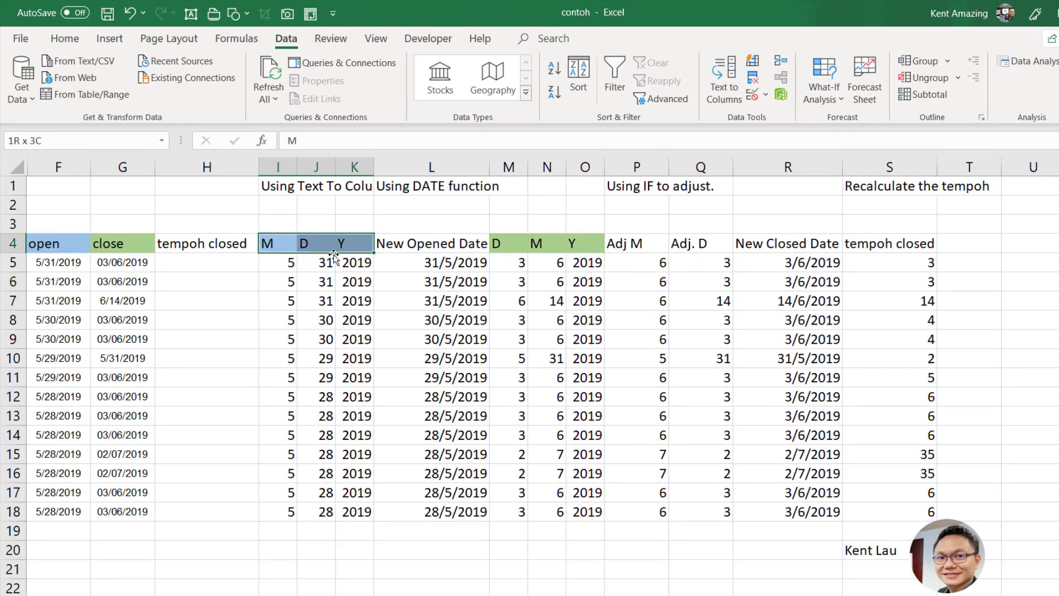
pyautogui.click(279, 264)
pyautogui.click(398, 262)
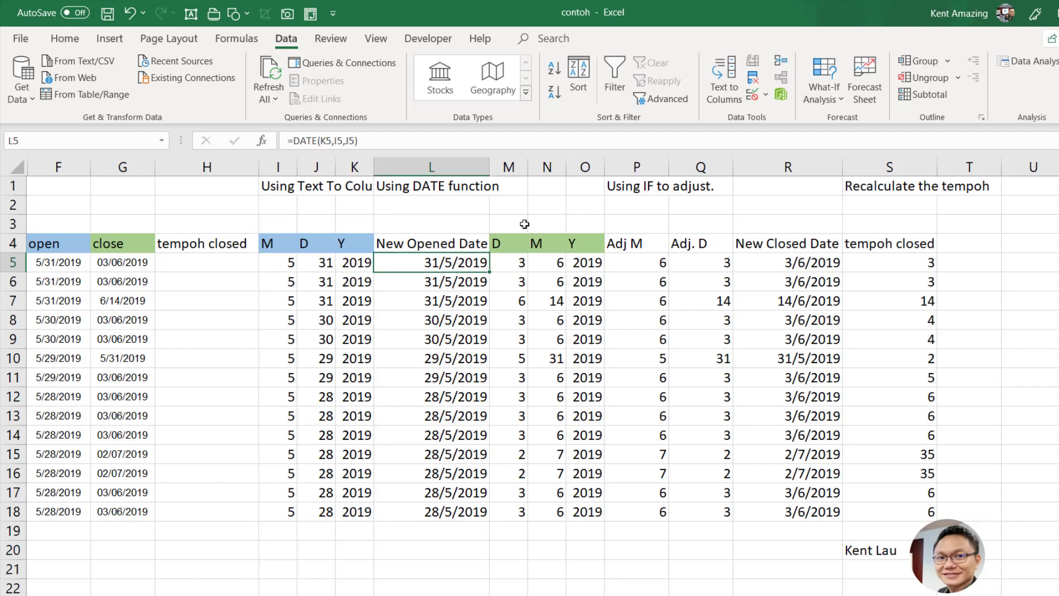
pyautogui.click(758, 268)
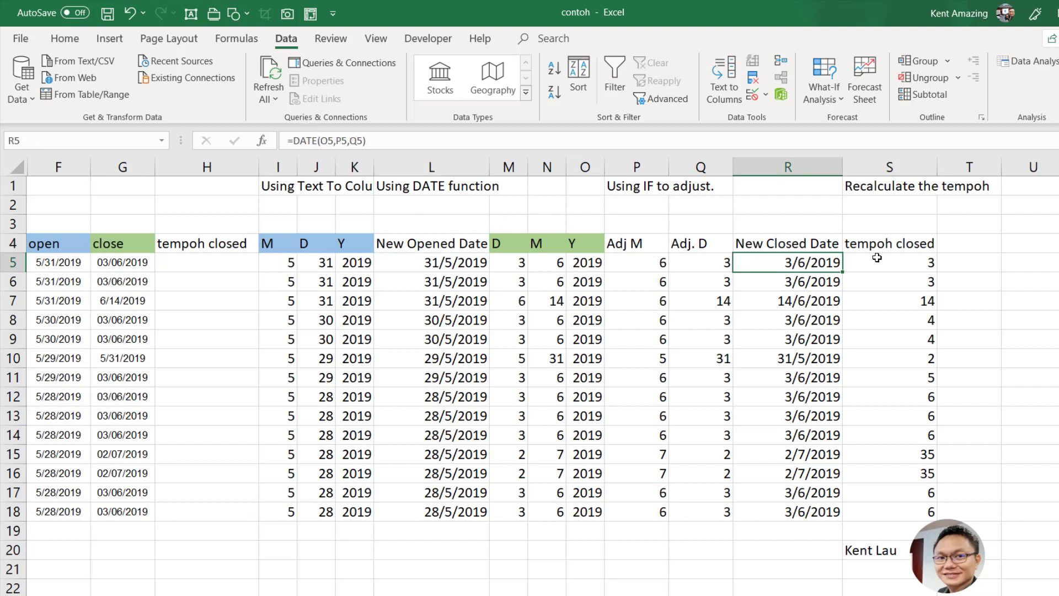
# Show the S5 tempoh closed formula =R5-L5, then review the original close dates column.
pyautogui.click(895, 263)
pyautogui.doubleClick(895, 264)
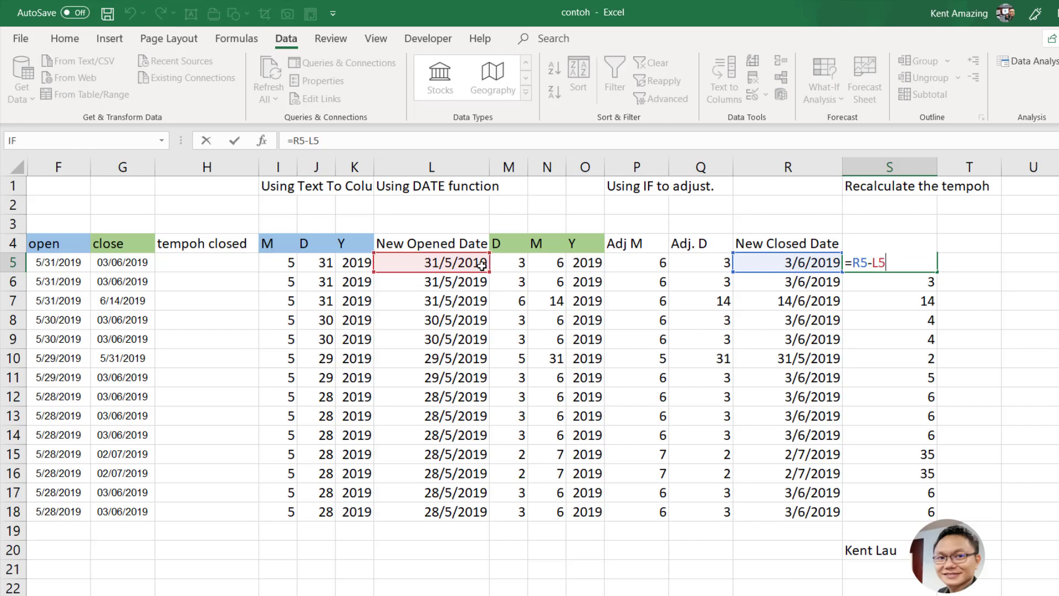
pyautogui.press('Return')
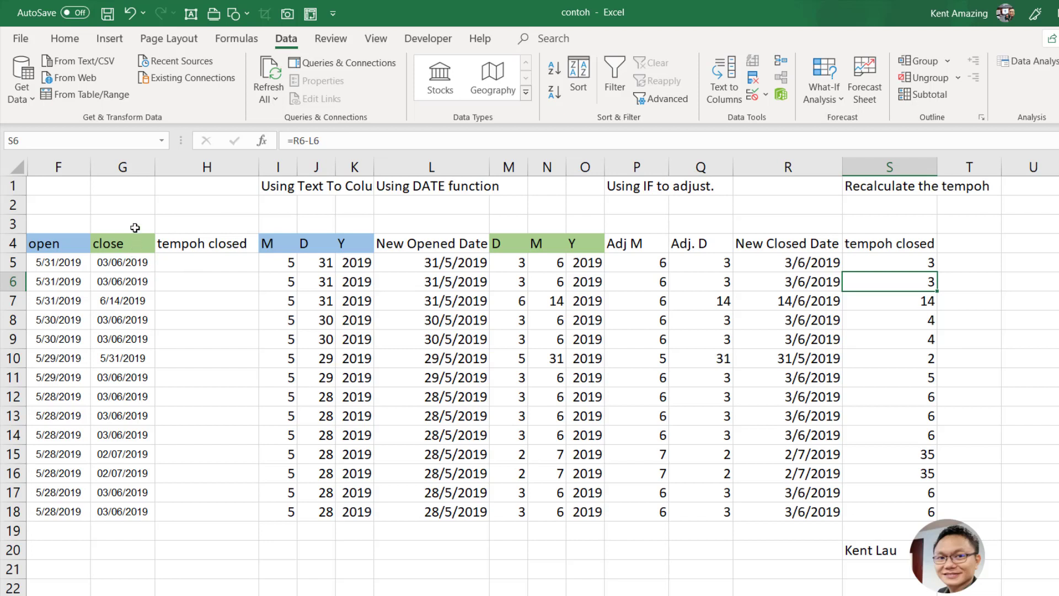
pyautogui.moveTo(135, 227); pyautogui.dragTo(138, 523)
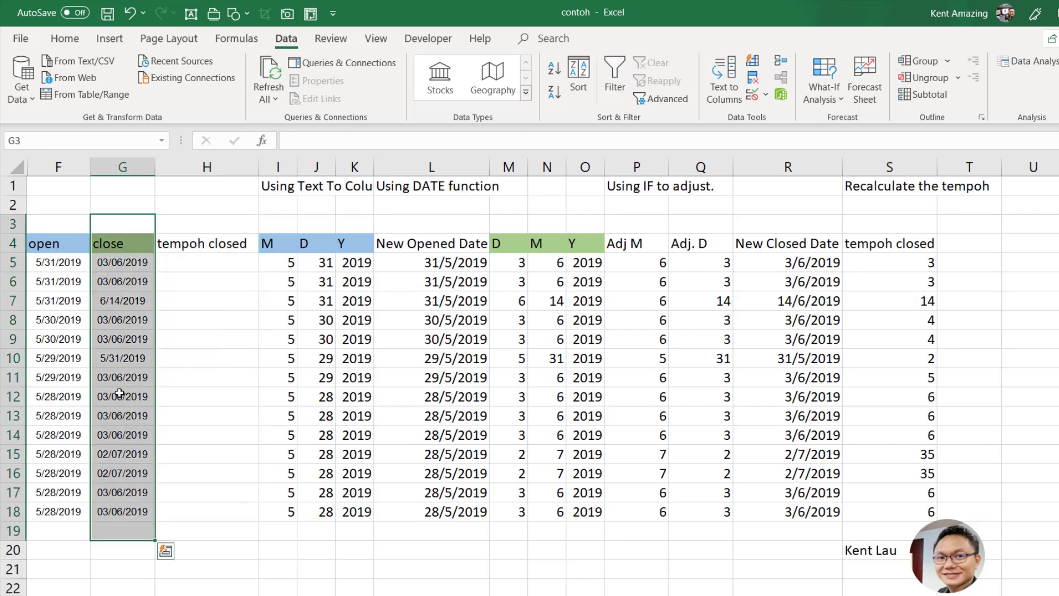
pyautogui.click(111, 333)
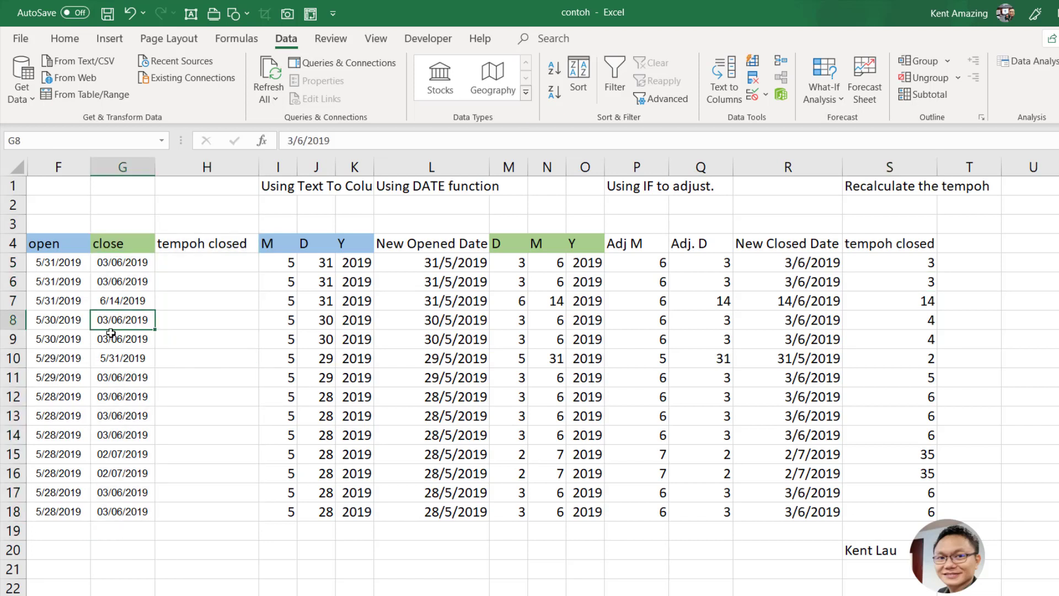